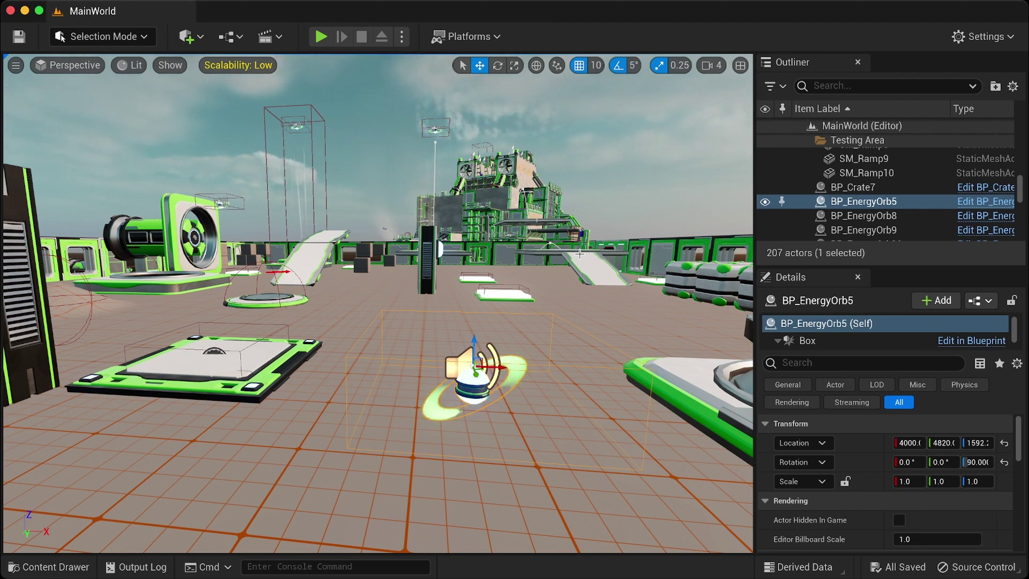
- Open the Content Drawer at StackOBot > Audio to show its six sound assets
{"action": "key", "text": "ctrl+space"}
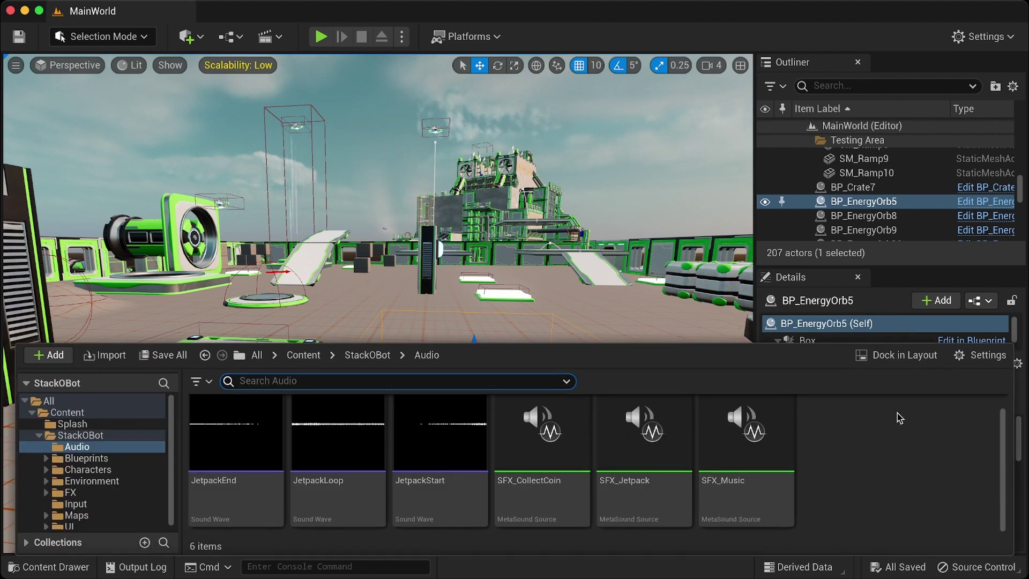
- Create a MetaSound Source named Sfx_Coin in the Audio folder and open it
{"action": "right_click", "coordinate": [817, 451]}
{"action": "mouse_move", "coordinate": [828, 455]}
{"action": "mouse_move", "coordinate": [874, 411]}
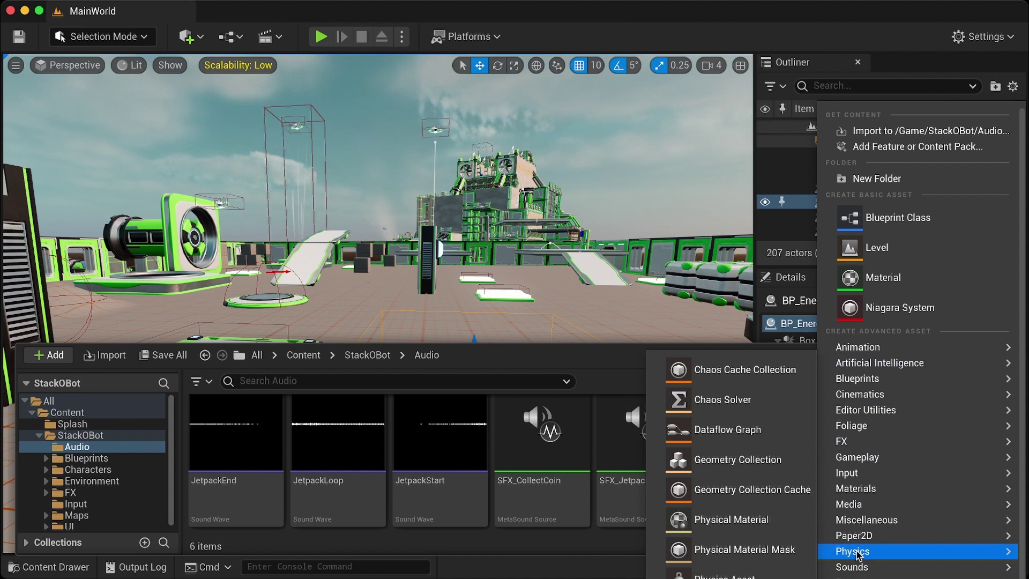
{"action": "mouse_move", "coordinate": [857, 569]}
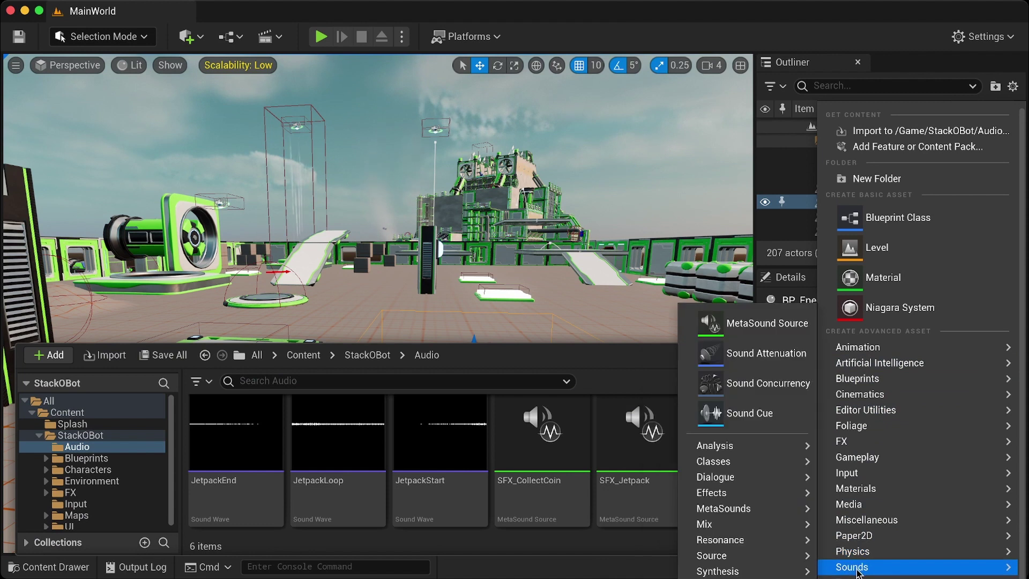
{"action": "left_click", "coordinate": [756, 323]}
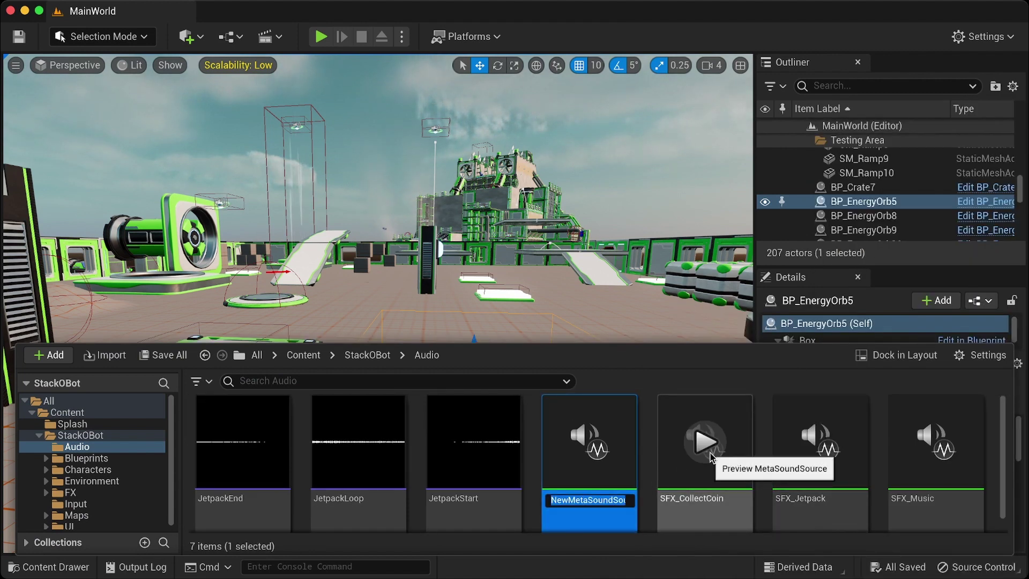
{"action": "type", "text": "Sfx"}
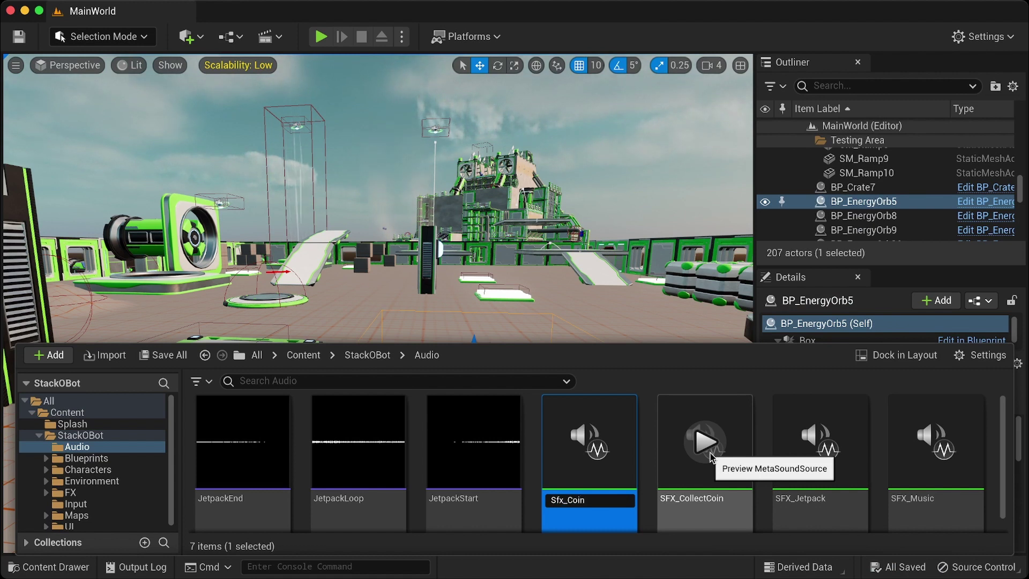
{"action": "type", "text": "_Coin"}
{"action": "key", "text": "Return"}
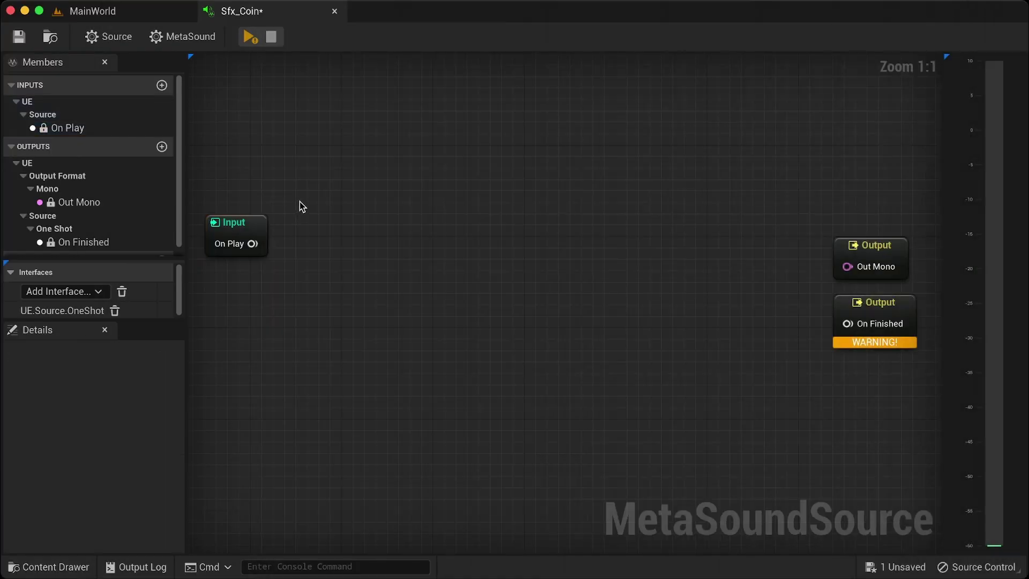
- Add a Random (Int) node wired from On Play
{"action": "left_click_drag", "start_coordinate": [300, 201], "coordinate": [328, 225]}
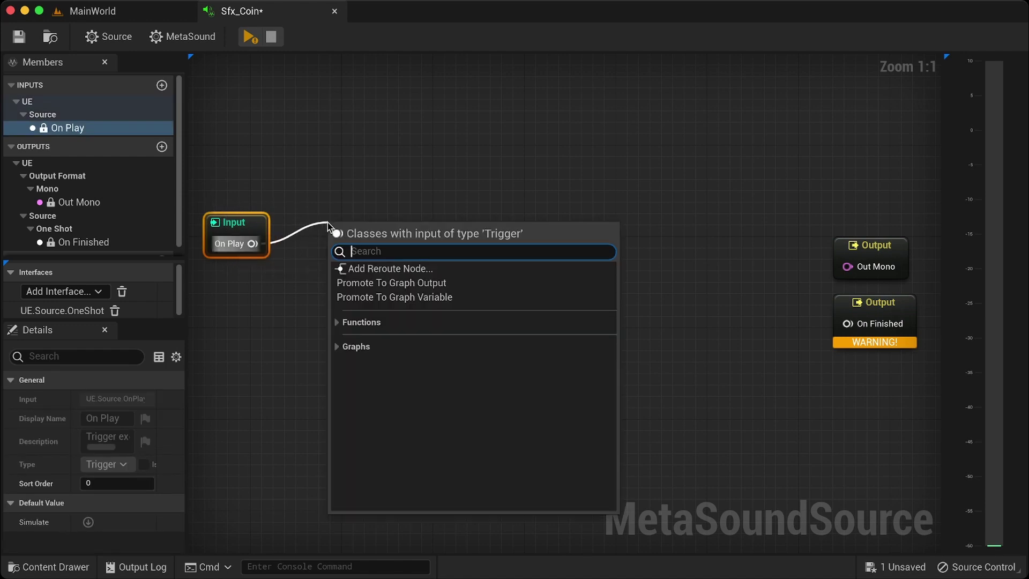
{"action": "type", "text": "random"}
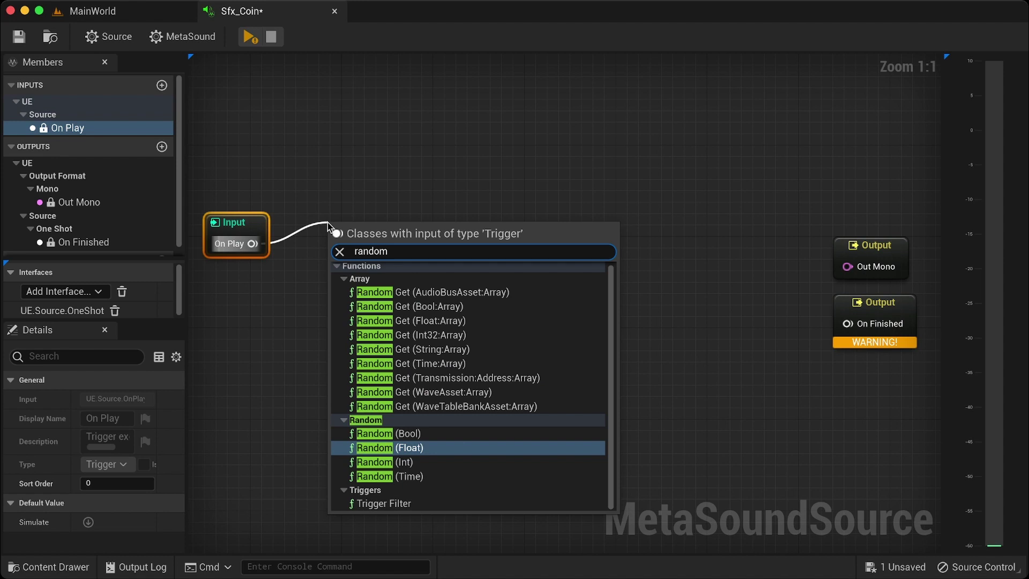
{"action": "key", "text": "Down"}
{"action": "key", "text": "Return"}
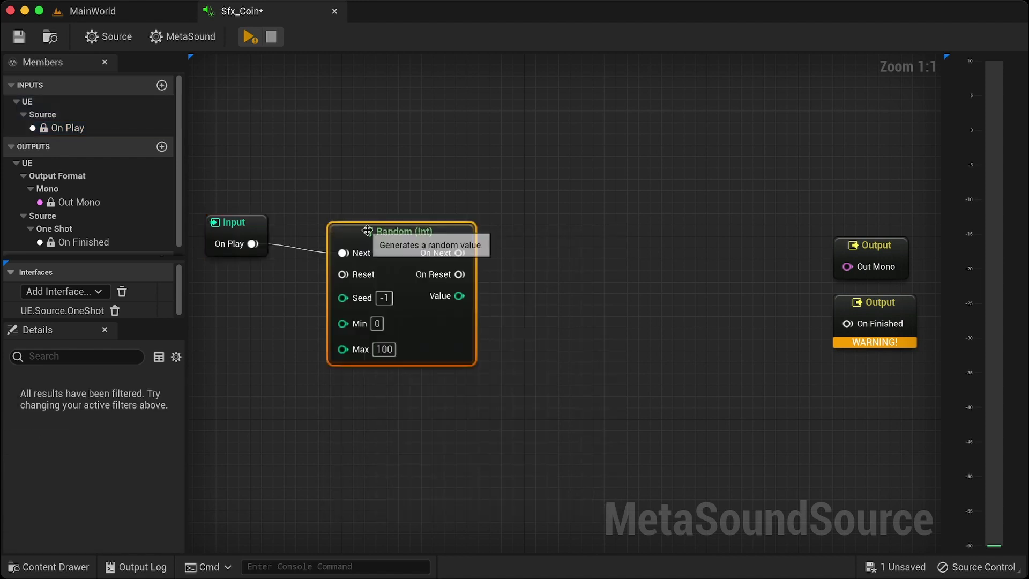
{"action": "left_click_drag", "start_coordinate": [343, 230], "coordinate": [299, 220]}
- Feed the random Value through MIDI To Frequency (Int32) into a Square node's Frequency
{"action": "left_click_drag", "start_coordinate": [424, 285], "coordinate": [469, 261]}
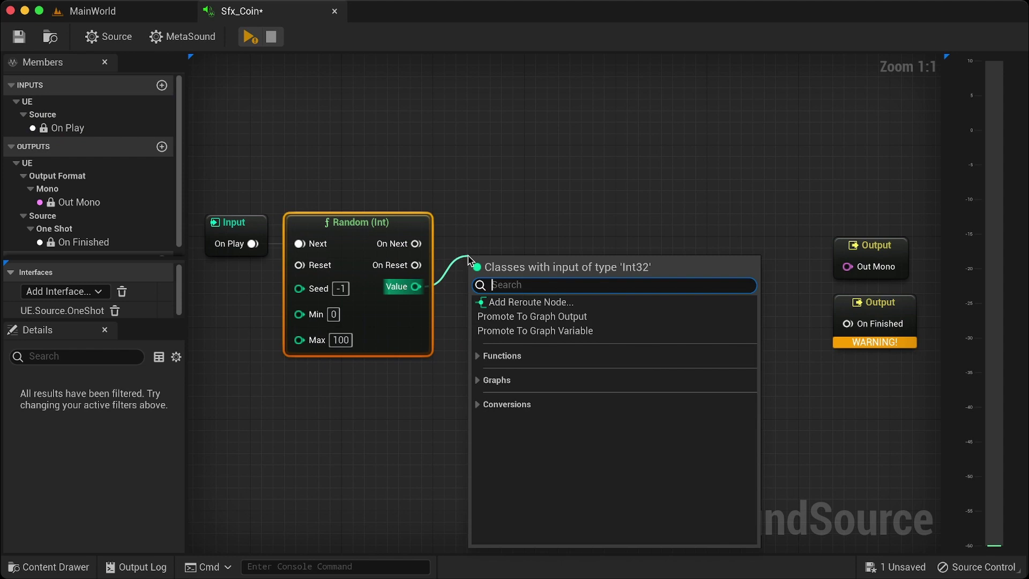
{"action": "type", "text": "int to midi"}
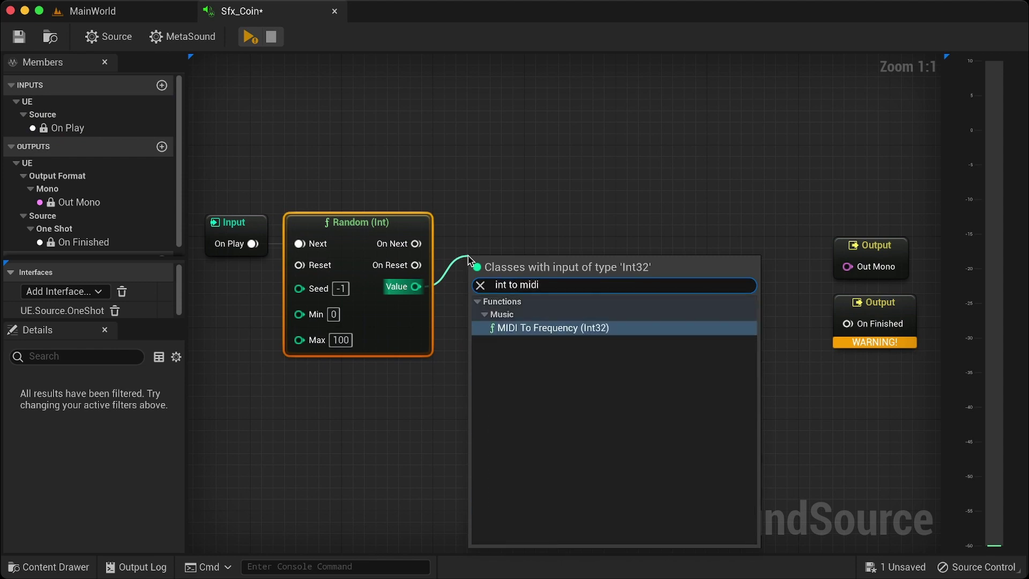
{"action": "key", "text": "Return"}
{"action": "left_click_drag", "start_coordinate": [586, 290], "coordinate": [625, 220]}
{"action": "type", "text": "square"}
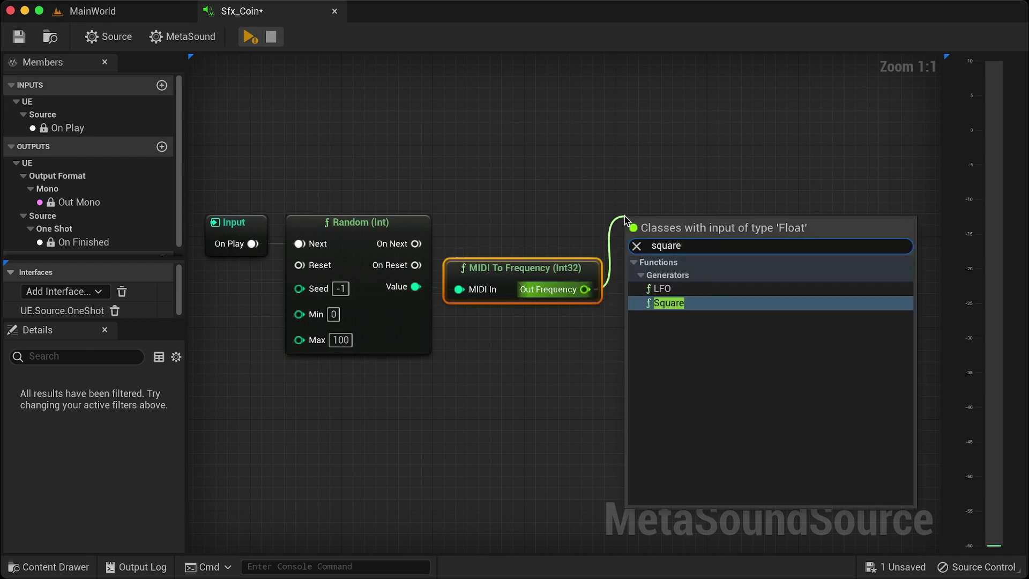
{"action": "key", "text": "Return"}
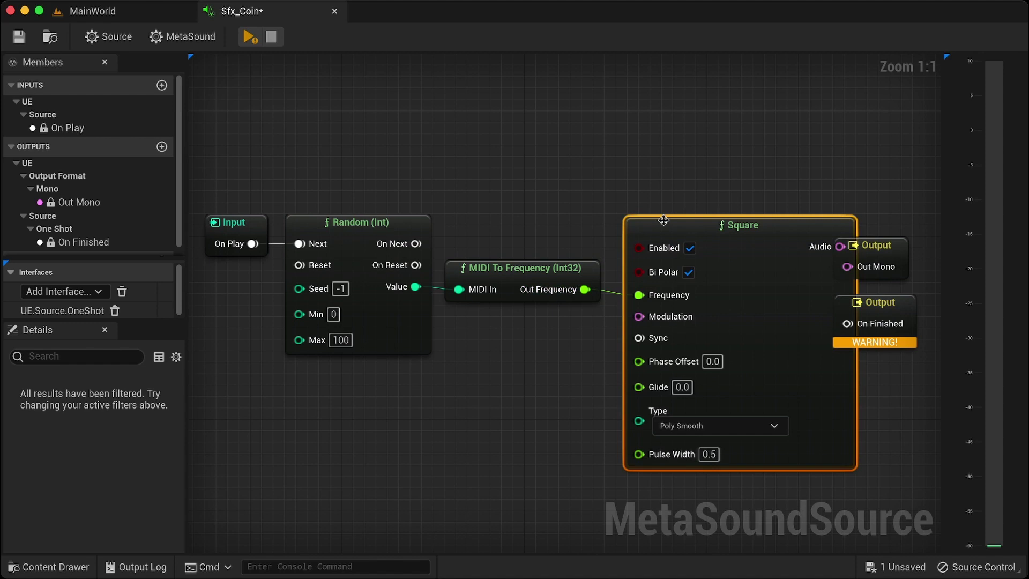
- Tidy the node layout and set the Random (Int) range to Min 70, Max 80
{"action": "left_click_drag", "start_coordinate": [664, 220], "coordinate": [654, 177]}
{"action": "left_click_drag", "start_coordinate": [942, 214], "coordinate": [770, 344]}
{"action": "left_click_drag", "start_coordinate": [857, 246], "coordinate": [922, 246]}
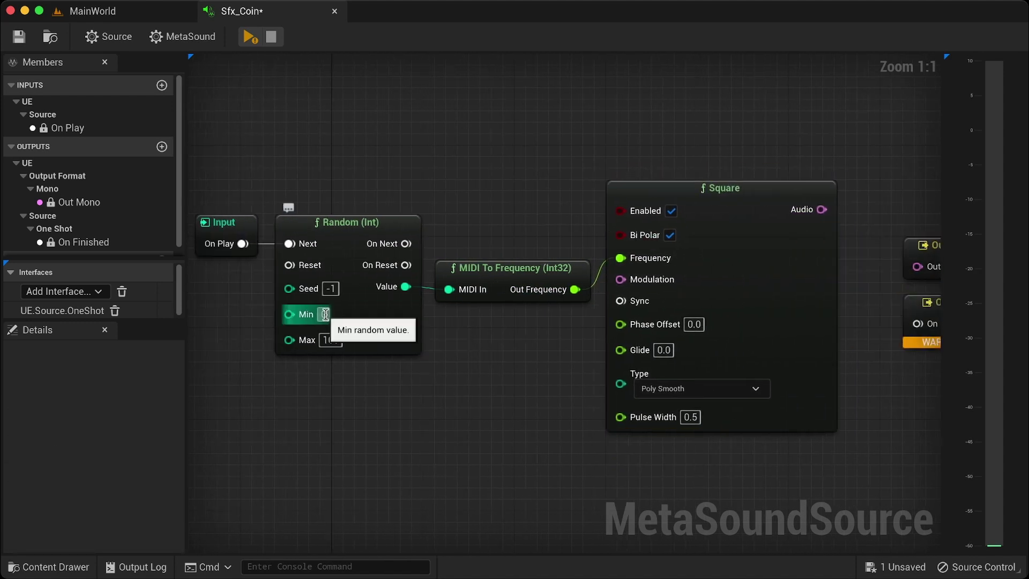
{"action": "left_click", "coordinate": [325, 314]}
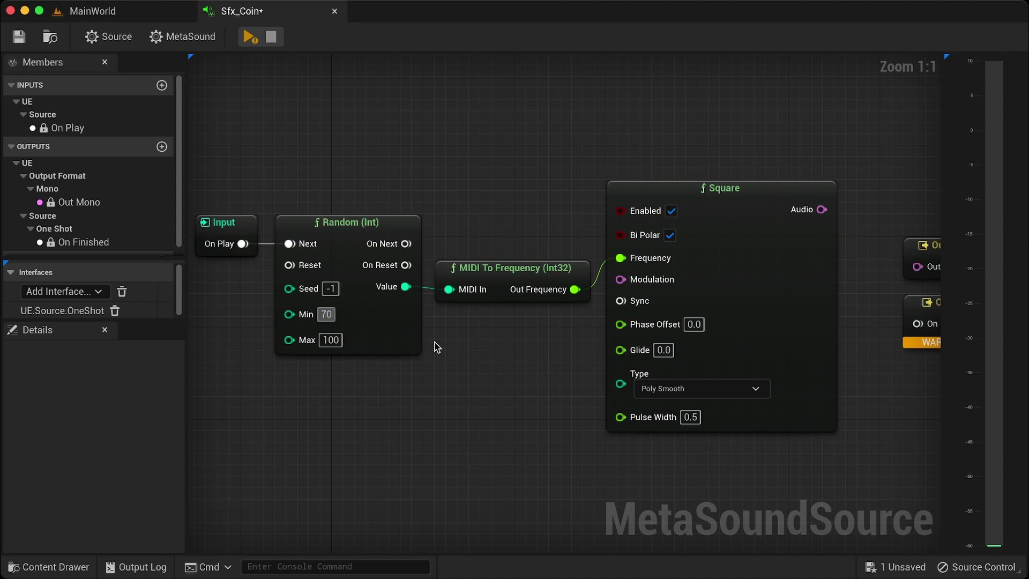
{"action": "left_click", "coordinate": [334, 341]}
{"action": "type", "text": "80"}
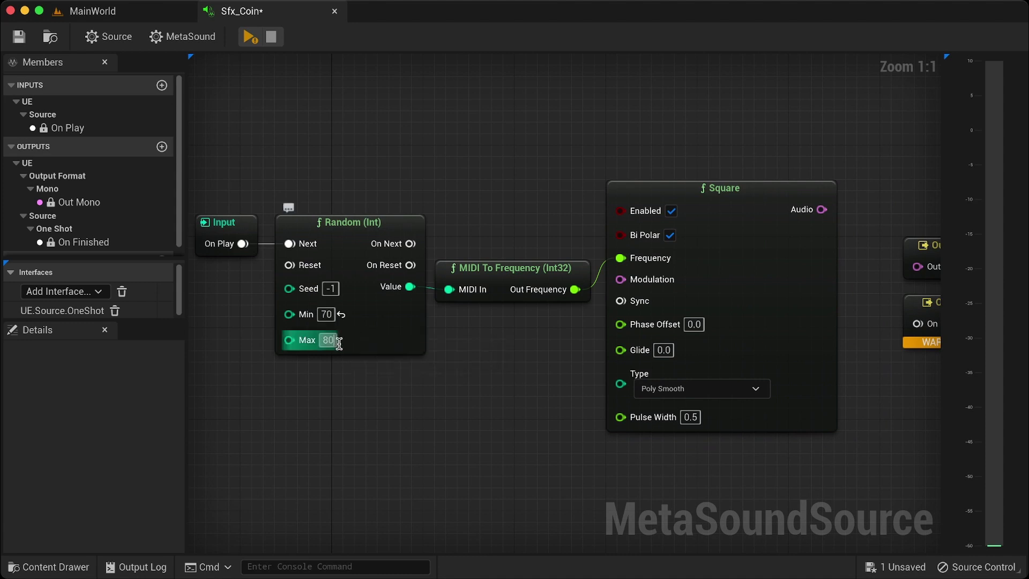
{"action": "key", "text": "Return"}
- Wire the Square's Audio to Out Mono and preview the tone a few times
{"action": "left_click_drag", "start_coordinate": [822, 210], "coordinate": [918, 266]}
{"action": "left_click", "coordinate": [249, 37]}
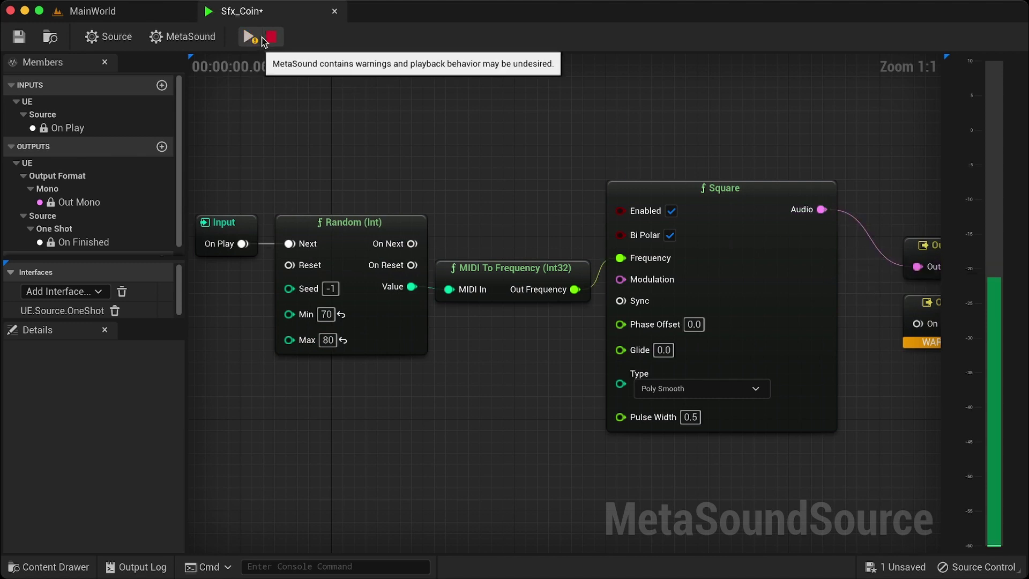
{"action": "left_click", "coordinate": [271, 37]}
{"action": "left_click", "coordinate": [250, 36]}
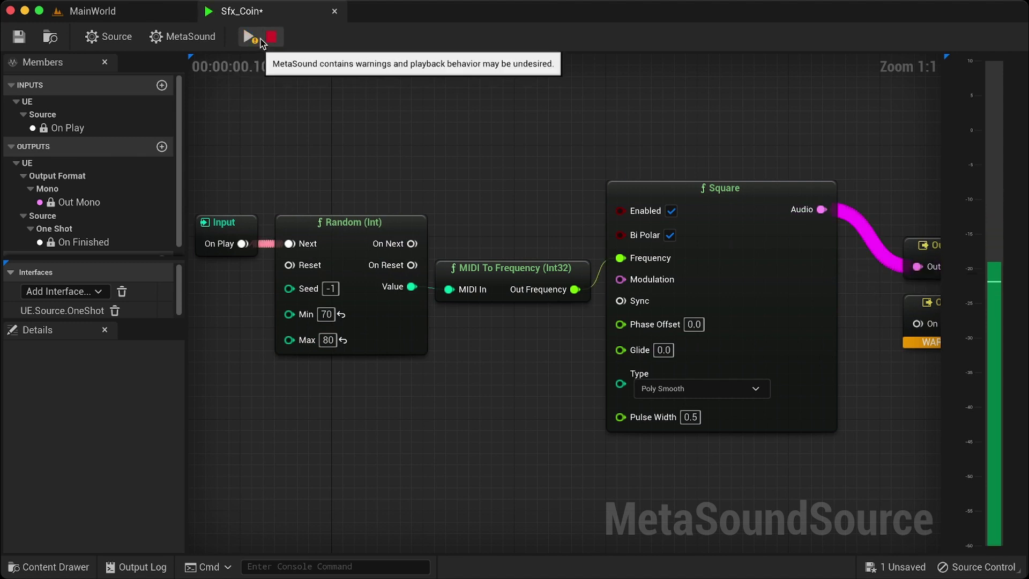
{"action": "left_click", "coordinate": [271, 37]}
{"action": "left_click", "coordinate": [250, 37]}
{"action": "left_click", "coordinate": [268, 39]}
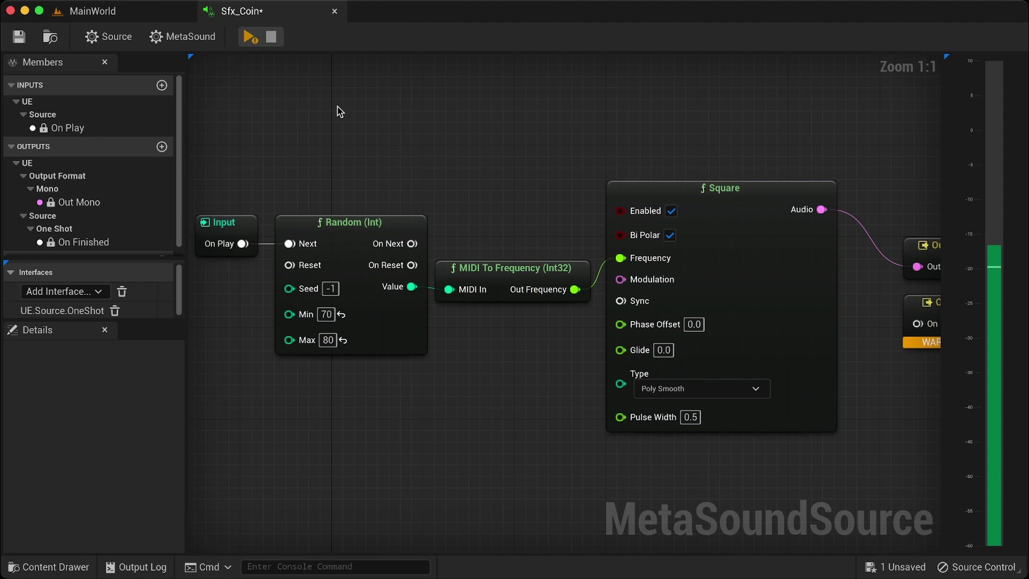
{"action": "right_click_drag", "start_coordinate": [432, 134], "coordinate": [454, 188]}
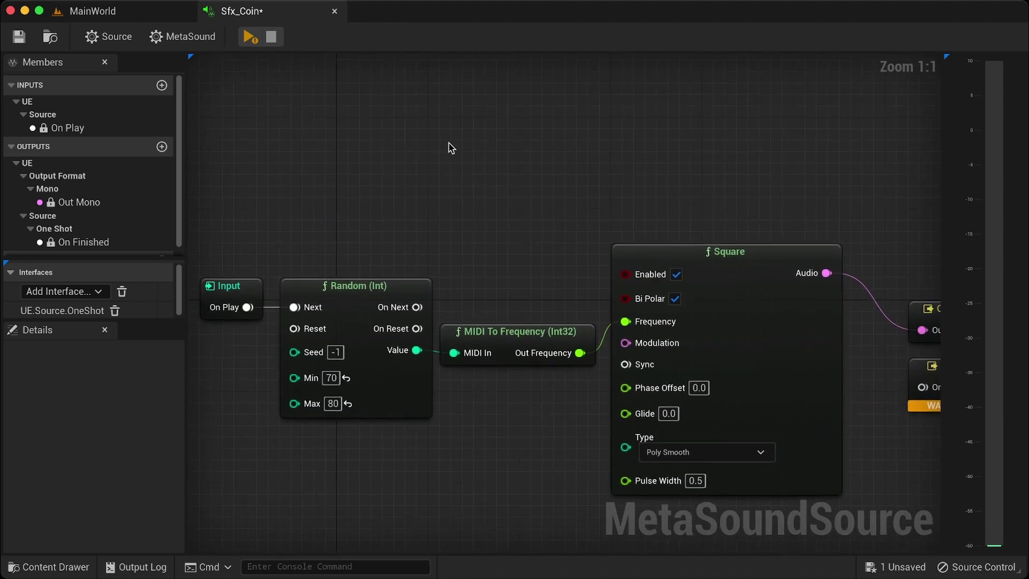
- Add an AD Envelope (Audio) node above the Square node
{"action": "right_click", "coordinate": [450, 147]}
{"action": "type", "text": "envelop"}
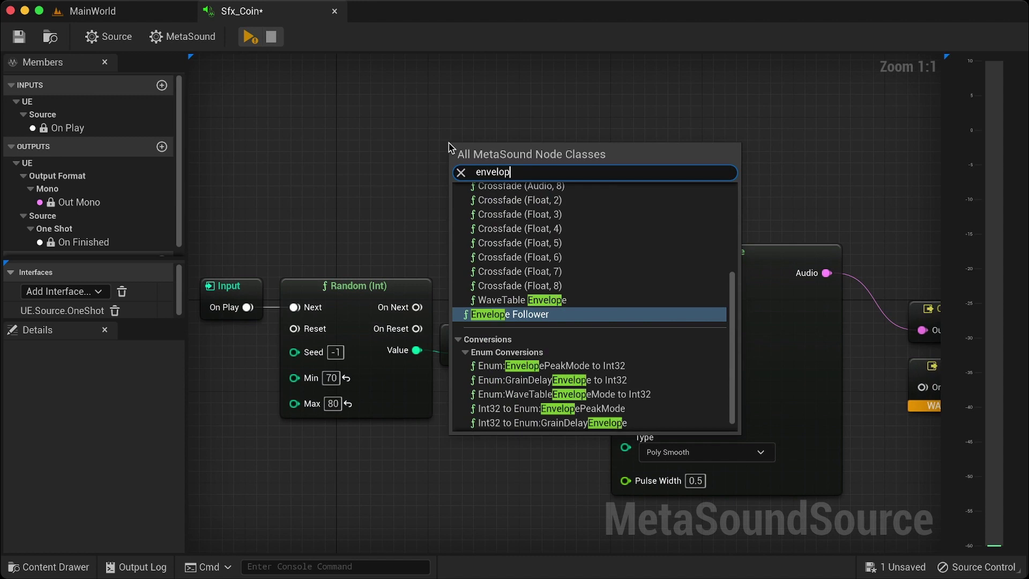
{"action": "key", "text": "ctrl+a"}
{"action": "type", "text": "ad en"}
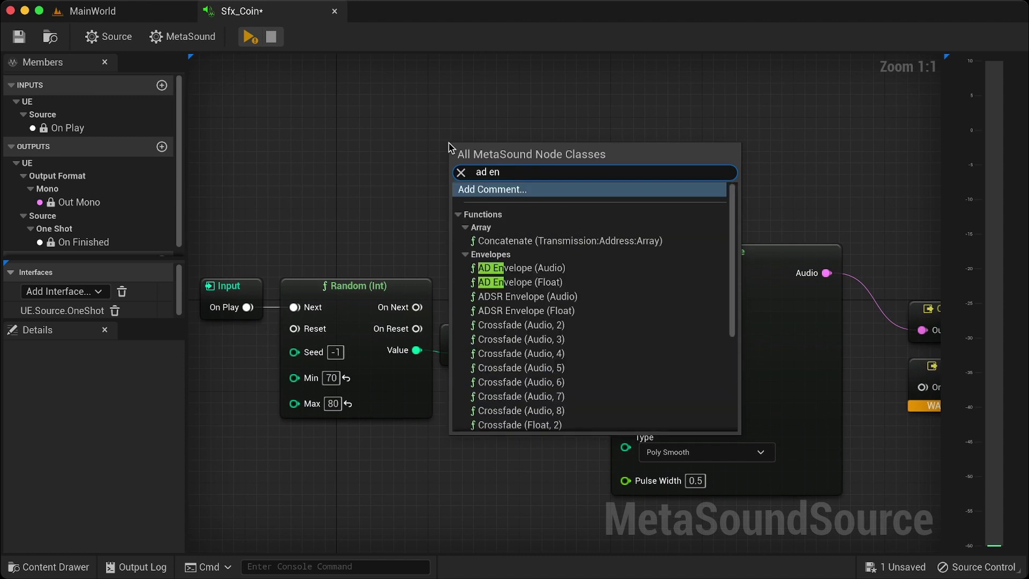
{"action": "key", "text": "Down"}
{"action": "key", "text": "Down"}
{"action": "key", "text": "Down"}
{"action": "key", "text": "Down"}
{"action": "key", "text": "Down"}
{"action": "key", "text": "Return"}
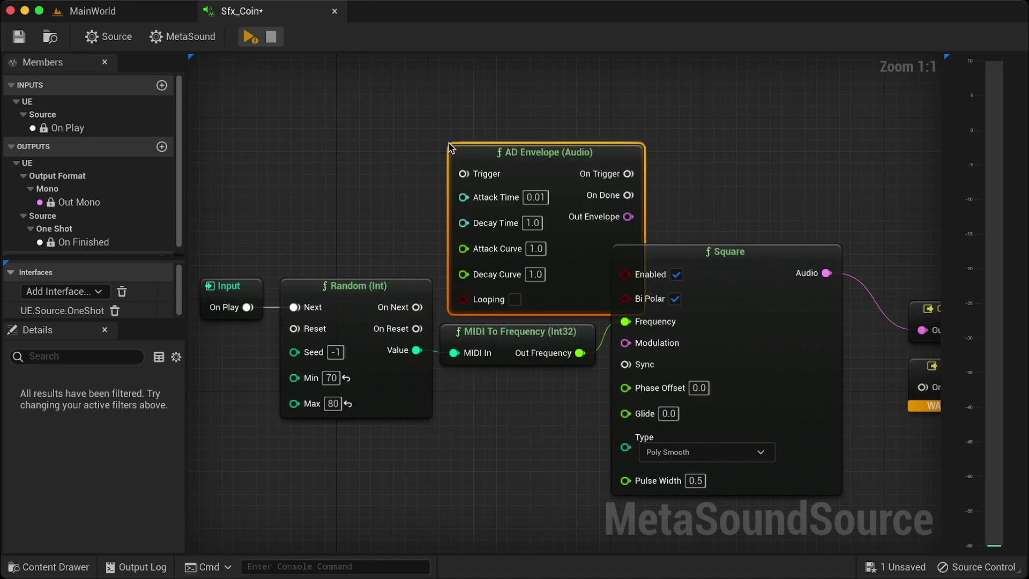
{"action": "left_click_drag", "start_coordinate": [469, 162], "coordinate": [630, 90]}
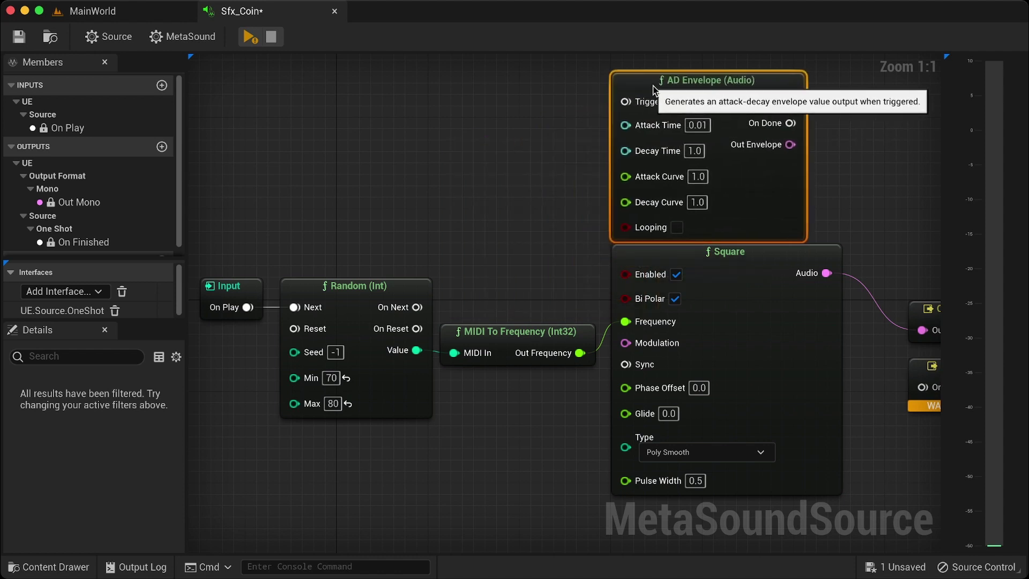
- Trigger the envelope from On Play and set its Decay Time to 0.2
{"action": "left_click_drag", "start_coordinate": [248, 308], "coordinate": [646, 107]}
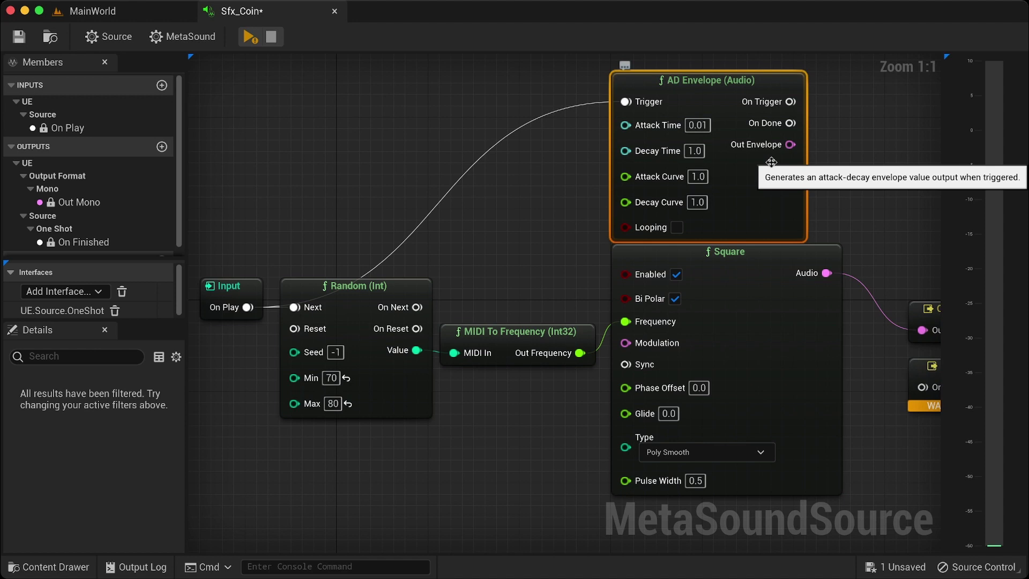
{"action": "left_click", "coordinate": [695, 151]}
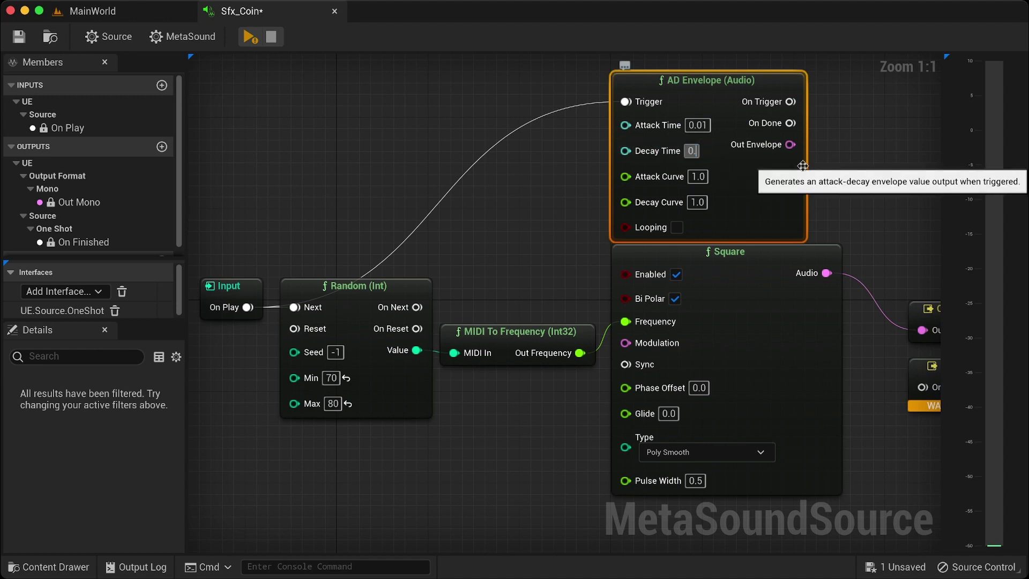
{"action": "type", "text": "0.2"}
{"action": "left_click", "coordinate": [568, 180]}
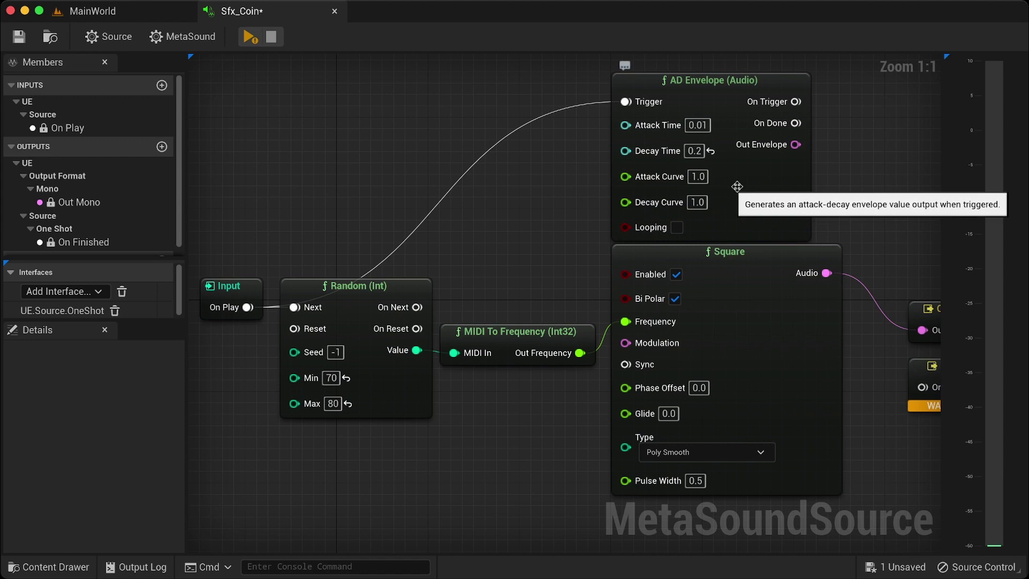
{"action": "scroll", "coordinate": [697, 189], "scroll_direction": "right", "scroll_amount": 5}
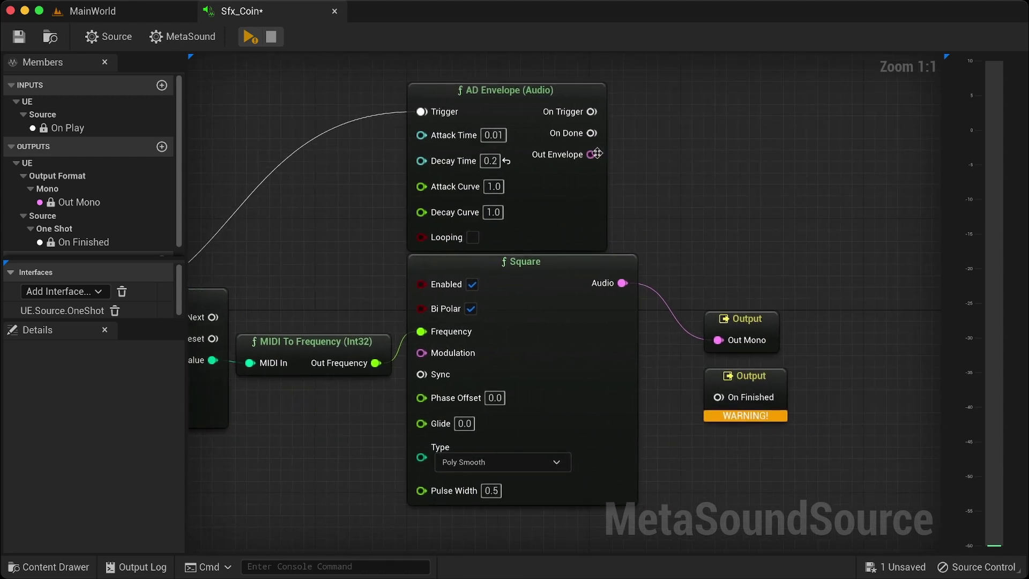
- Multiply the envelope output by the Square's Audio with a Multiply (Audio) node
{"action": "left_click_drag", "start_coordinate": [596, 154], "coordinate": [703, 151]}
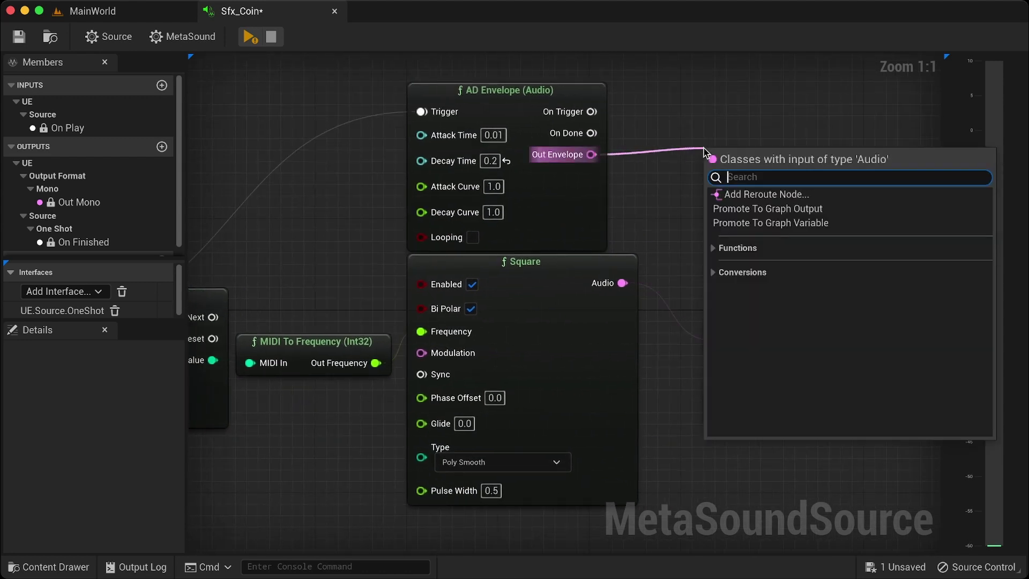
{"action": "type", "text": "mult"}
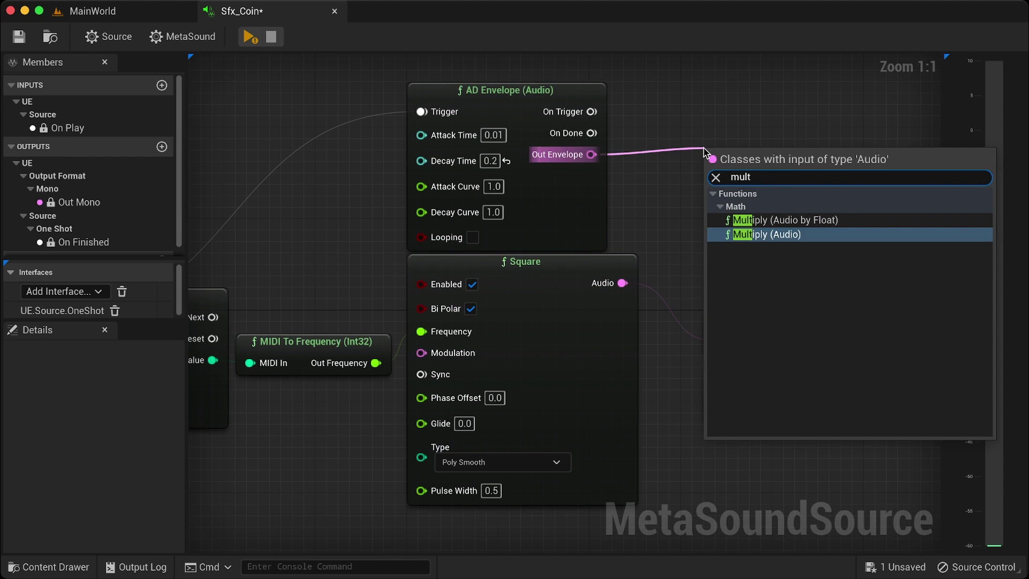
{"action": "key", "text": "Return"}
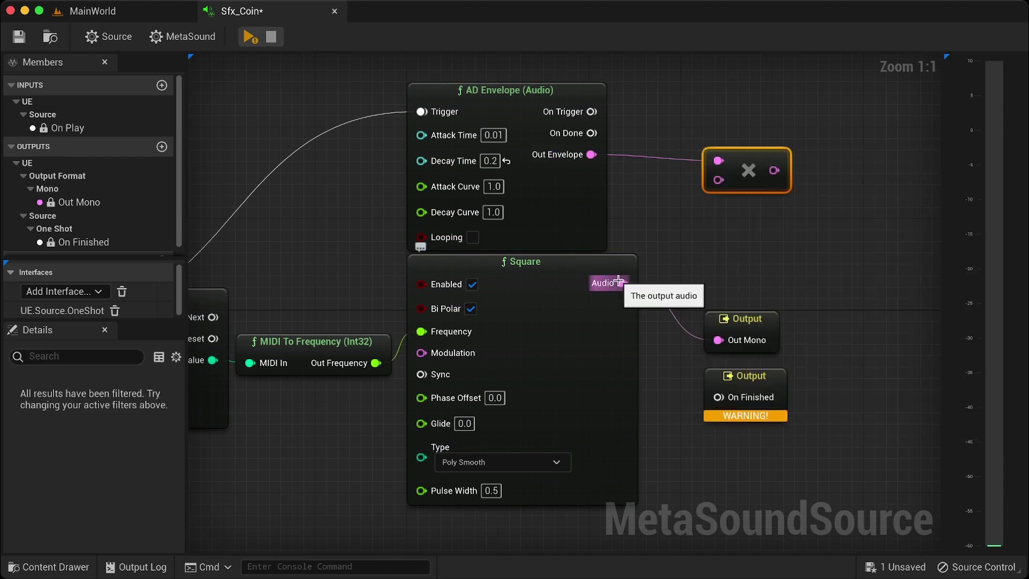
{"action": "left_click_drag", "start_coordinate": [622, 283], "coordinate": [719, 340]}
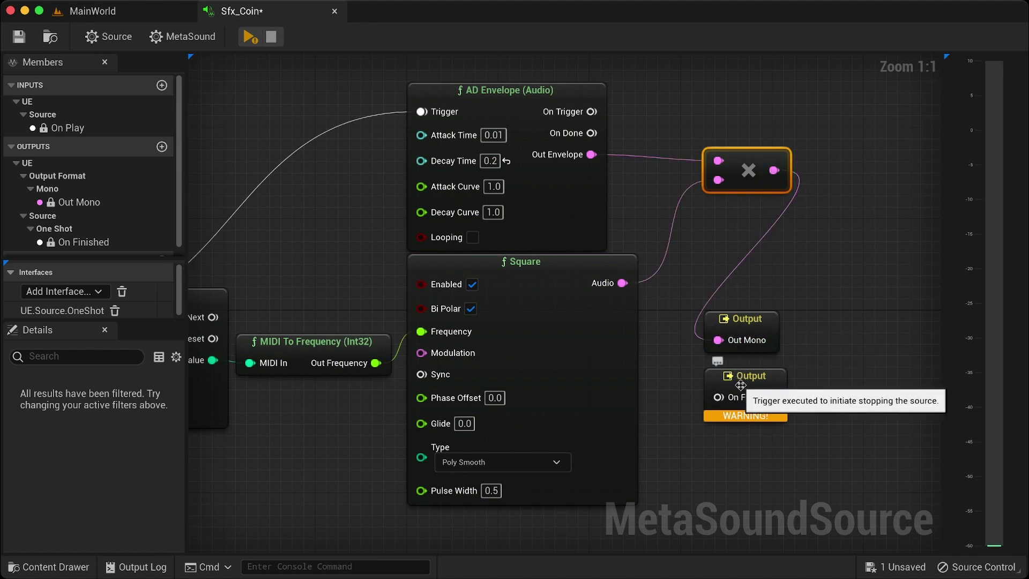
- Connect the envelope's On Done to On Finished and preview the sound
{"action": "left_click_drag", "start_coordinate": [738, 382], "coordinate": [738, 96]}
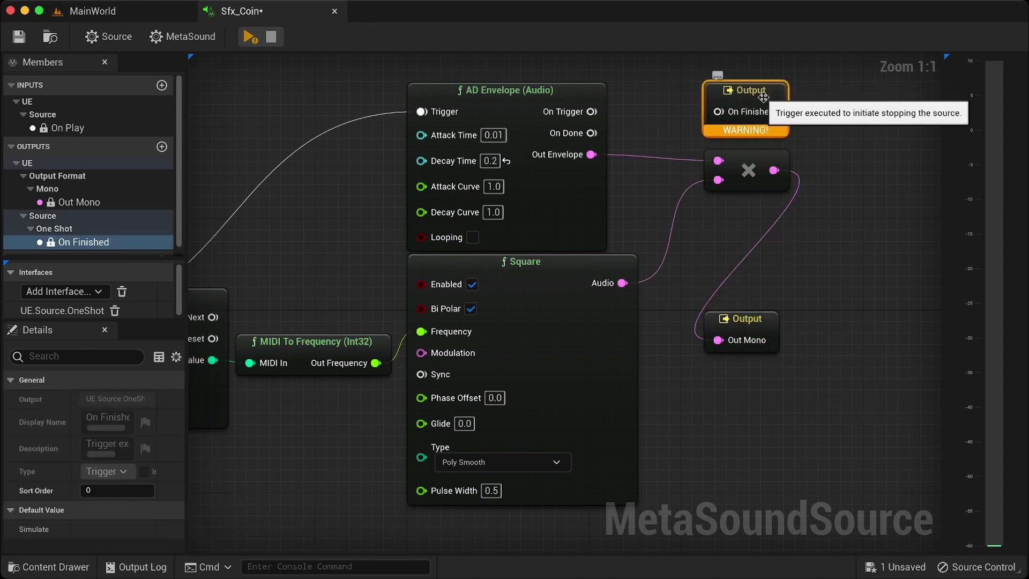
{"action": "left_click_drag", "start_coordinate": [718, 111], "coordinate": [592, 133]}
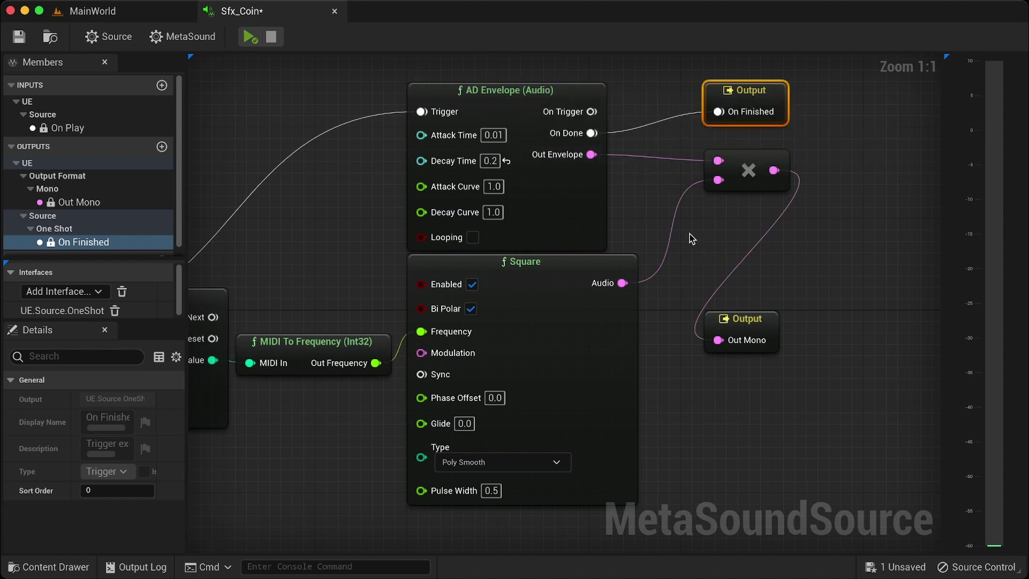
{"action": "right_click_drag", "start_coordinate": [265, 66], "coordinate": [398, 75]}
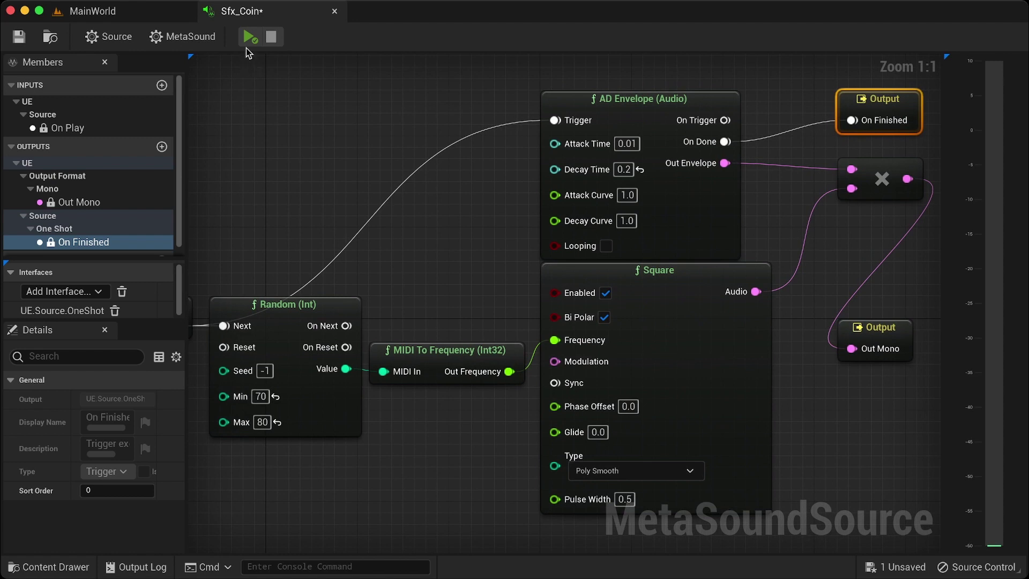
{"action": "left_click", "coordinate": [249, 38]}
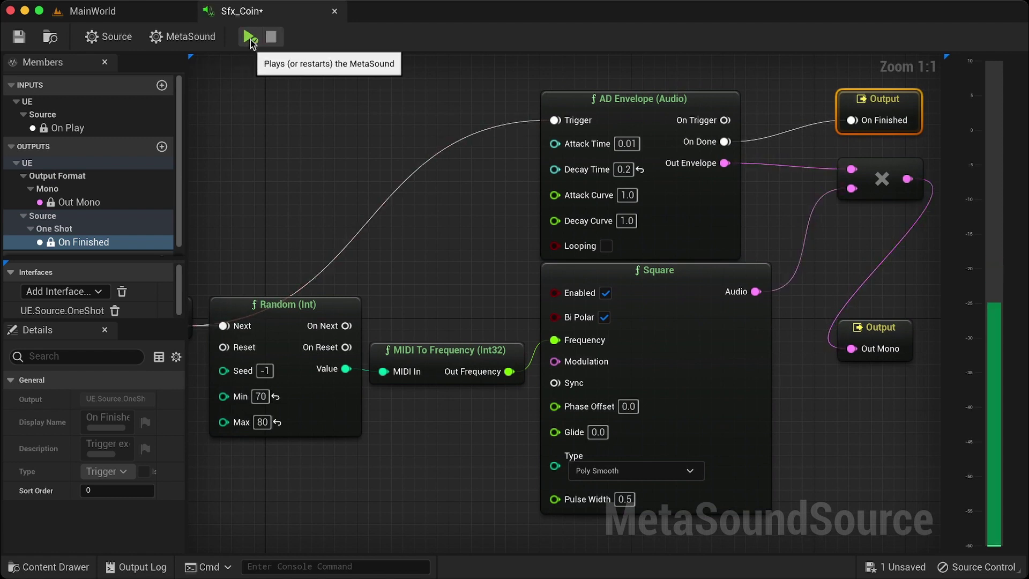
{"action": "left_click", "coordinate": [250, 39]}
{"action": "left_click", "coordinate": [249, 38]}
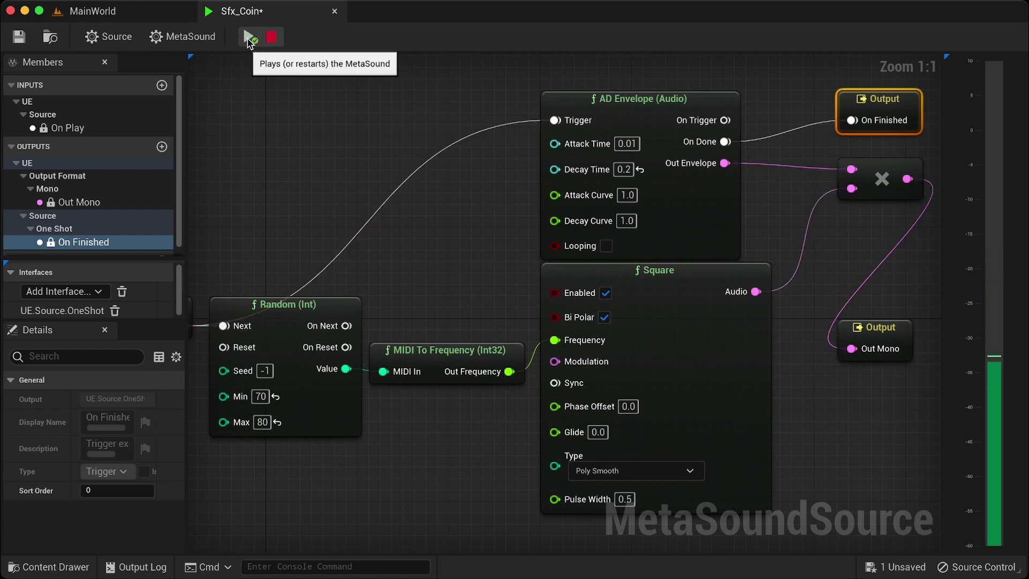
- Duplicate the Random, MIDI To Frequency, AD Envelope and Square chain and place the copy below
{"action": "scroll", "coordinate": [471, 194], "scroll_direction": "down", "scroll_amount": 2}
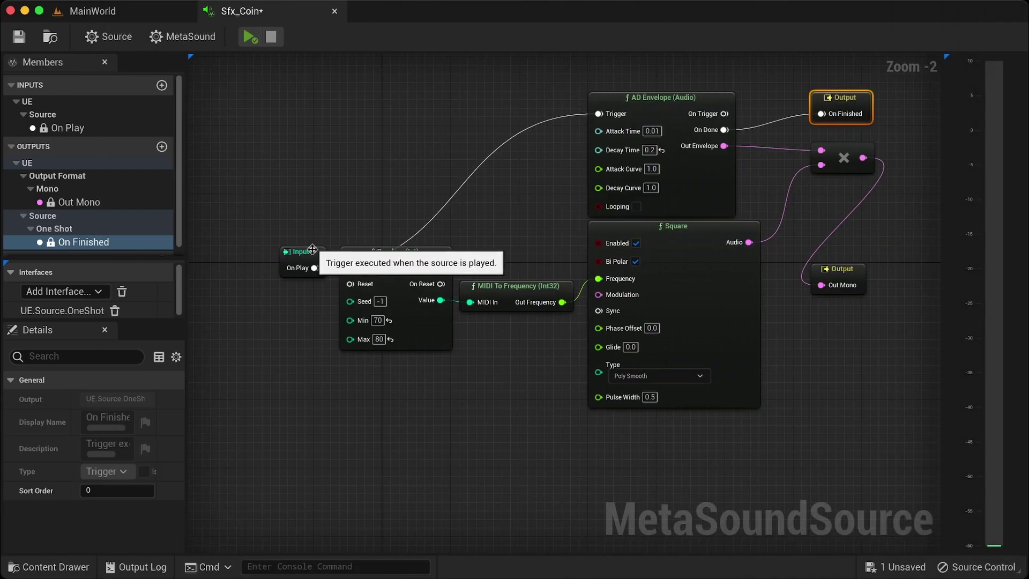
{"action": "left_click_drag", "start_coordinate": [310, 255], "coordinate": [248, 255]}
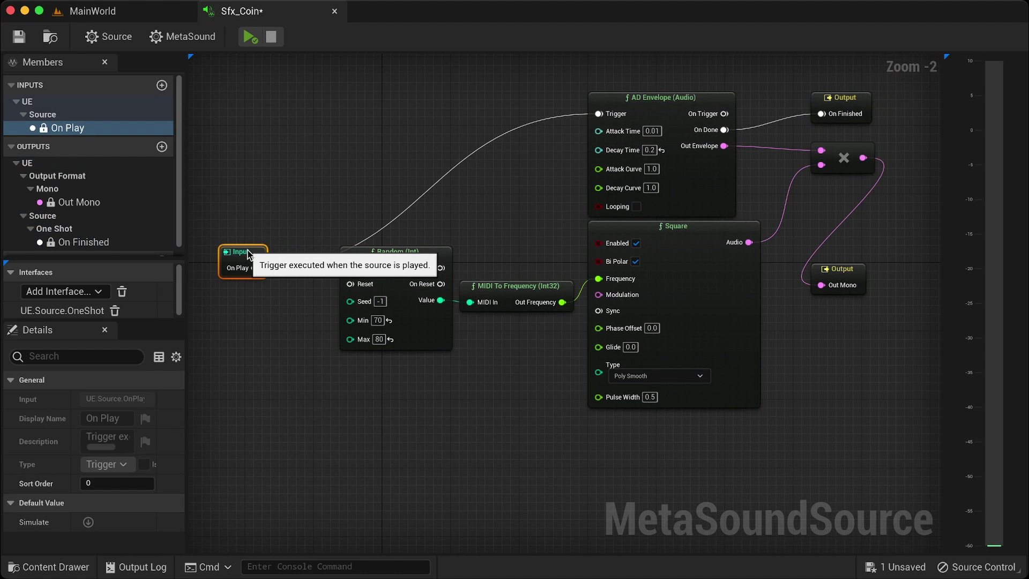
{"action": "left_click", "coordinate": [330, 185]}
{"action": "left_click_drag", "start_coordinate": [349, 99], "coordinate": [680, 372]}
{"action": "key", "text": "ctrl+d"}
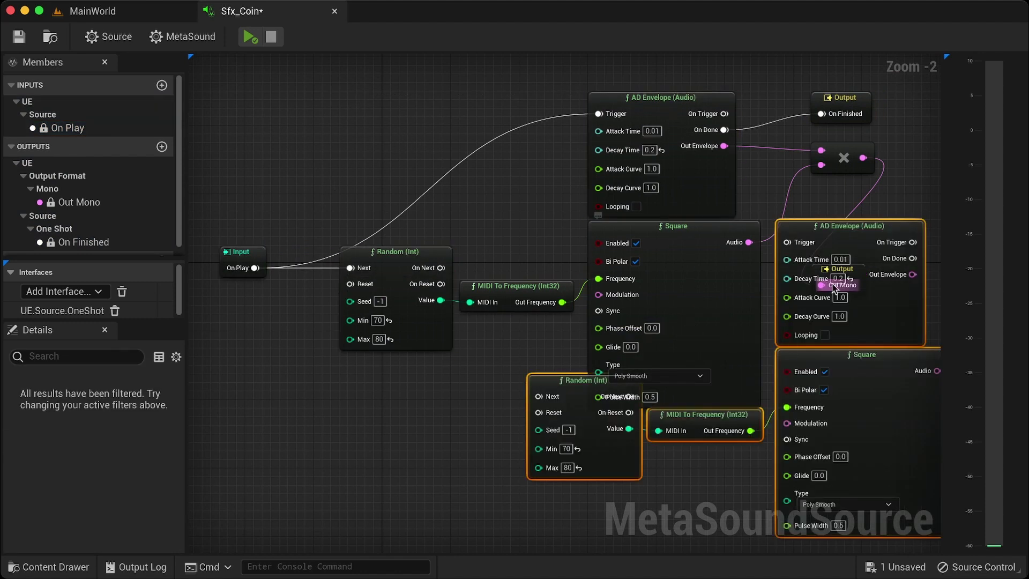
{"action": "left_click_drag", "start_coordinate": [866, 235], "coordinate": [669, 449]}
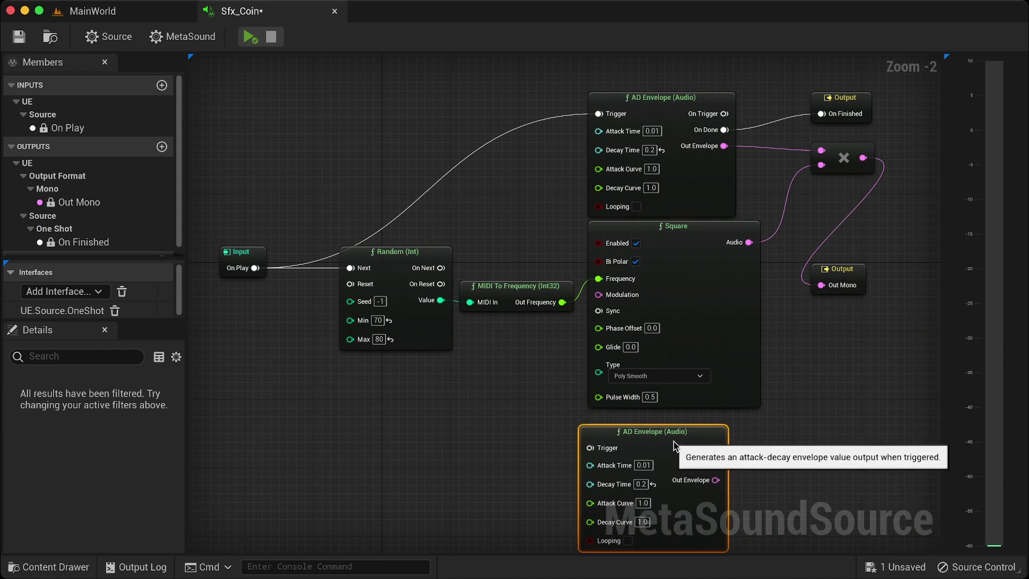
{"action": "right_click_drag", "start_coordinate": [487, 432], "coordinate": [529, 248]}
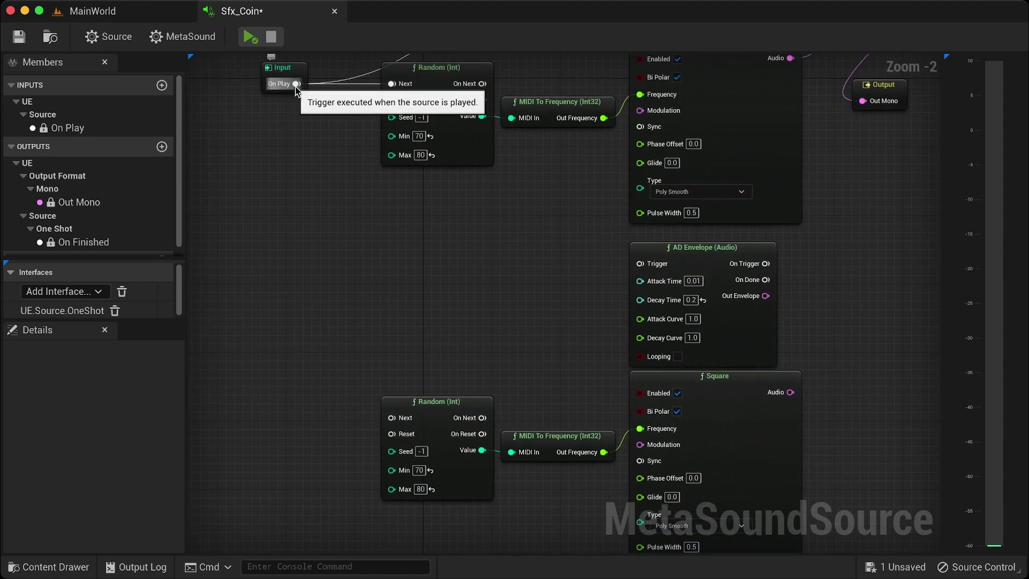
{"action": "left_click_drag", "start_coordinate": [292, 83], "coordinate": [293, 319]}
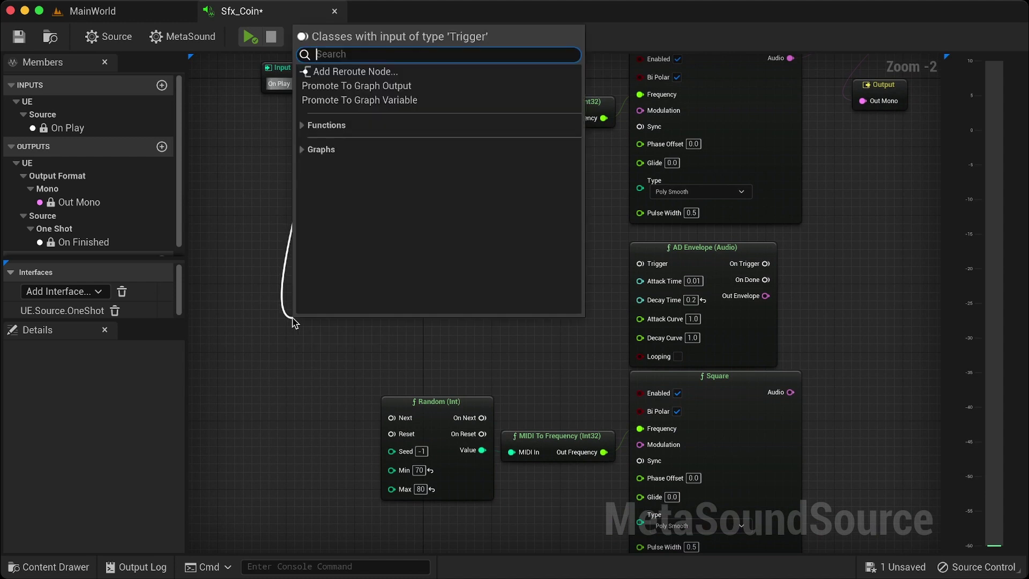
- Add a Trigger Delay of 0.2 from On Play beside the second Random node
{"action": "type", "text": "trigger e"}
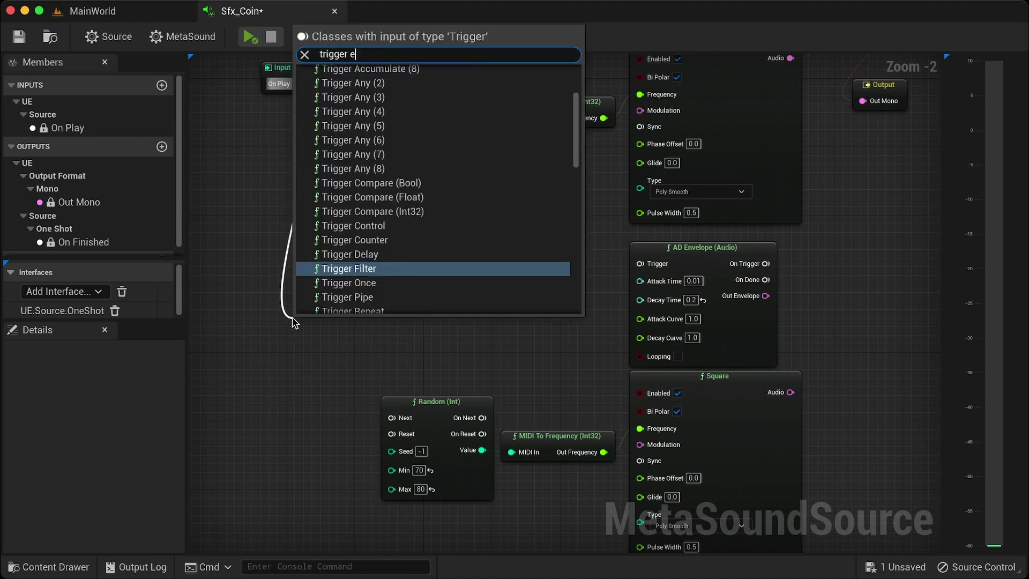
{"action": "key", "text": "BackSpace"}
{"action": "type", "text": "delay"}
{"action": "key", "text": "Return"}
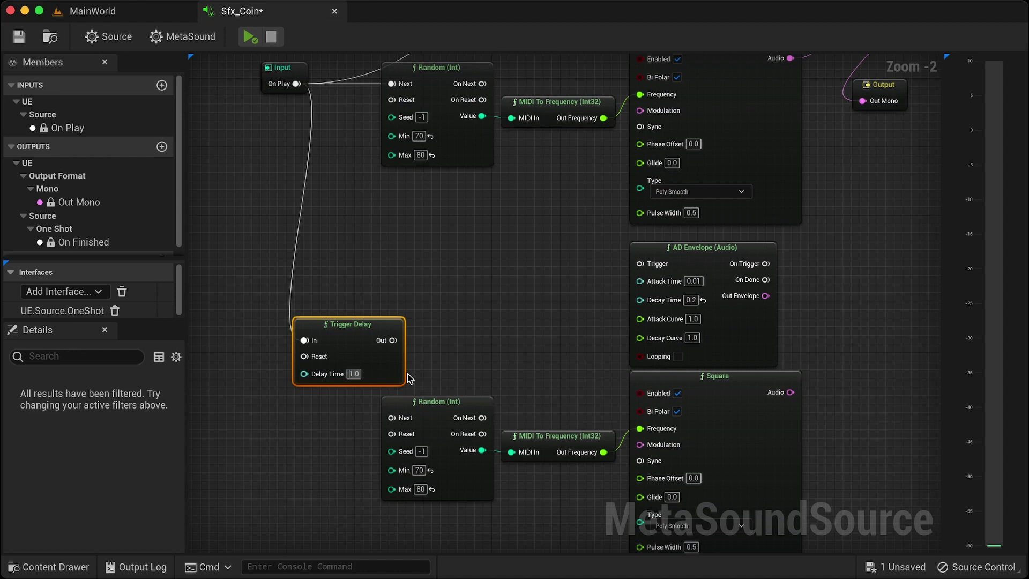
{"action": "left_click", "coordinate": [354, 374]}
{"action": "type", "text": "0.2"}
{"action": "key", "text": "Return"}
{"action": "left_click_drag", "start_coordinate": [374, 343], "coordinate": [392, 418]}
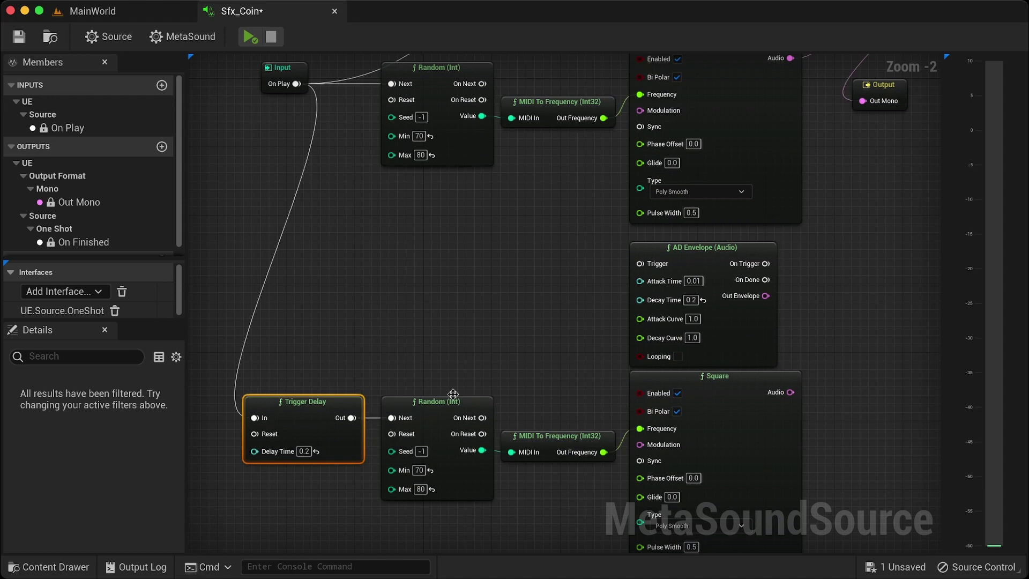
- Set the second Random (Int) range to Min 81 and Max 90
{"action": "right_click_drag", "start_coordinate": [464, 374], "coordinate": [461, 315]}
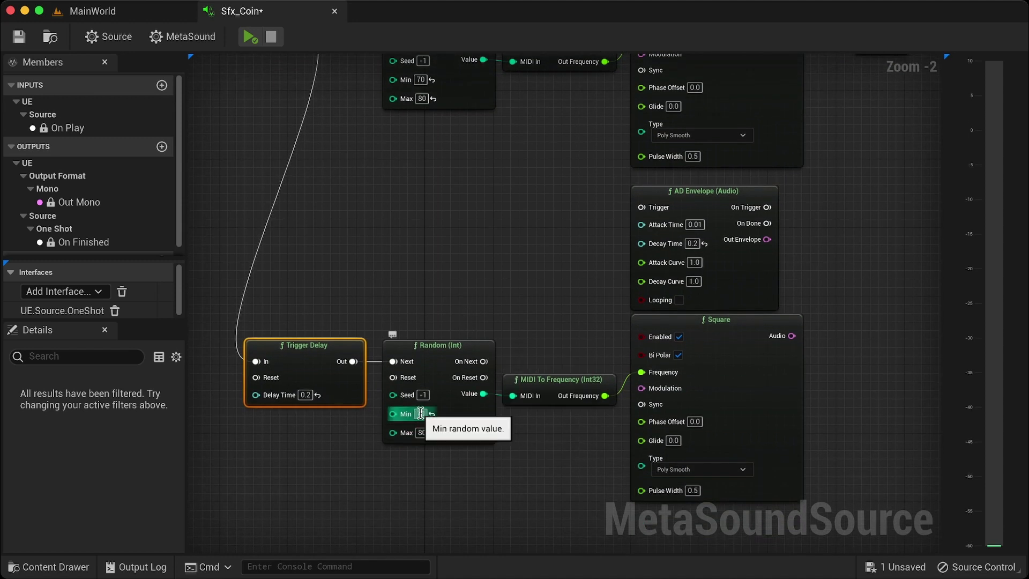
{"action": "left_click", "coordinate": [421, 413]}
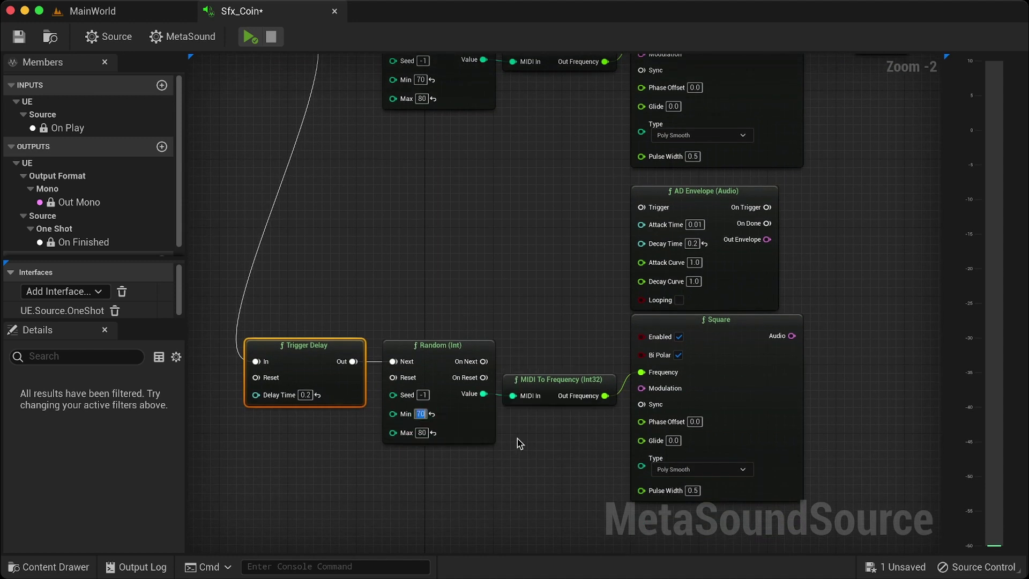
{"action": "left_click", "coordinate": [475, 300]}
{"action": "scroll", "coordinate": [478, 307], "scroll_direction": "up", "scroll_amount": 2}
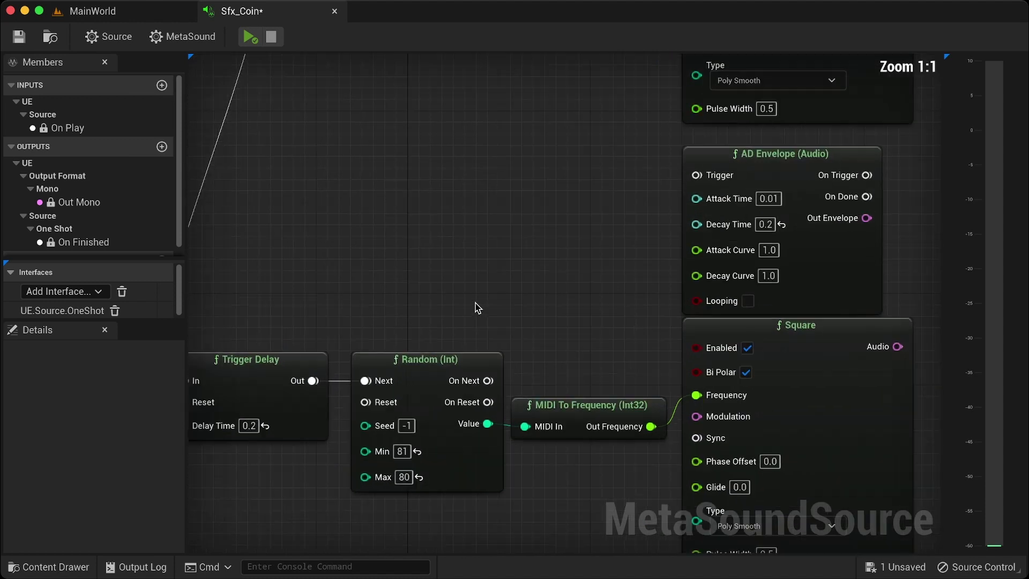
{"action": "right_click_drag", "start_coordinate": [484, 302], "coordinate": [540, 218]}
{"action": "left_click", "coordinate": [460, 393]}
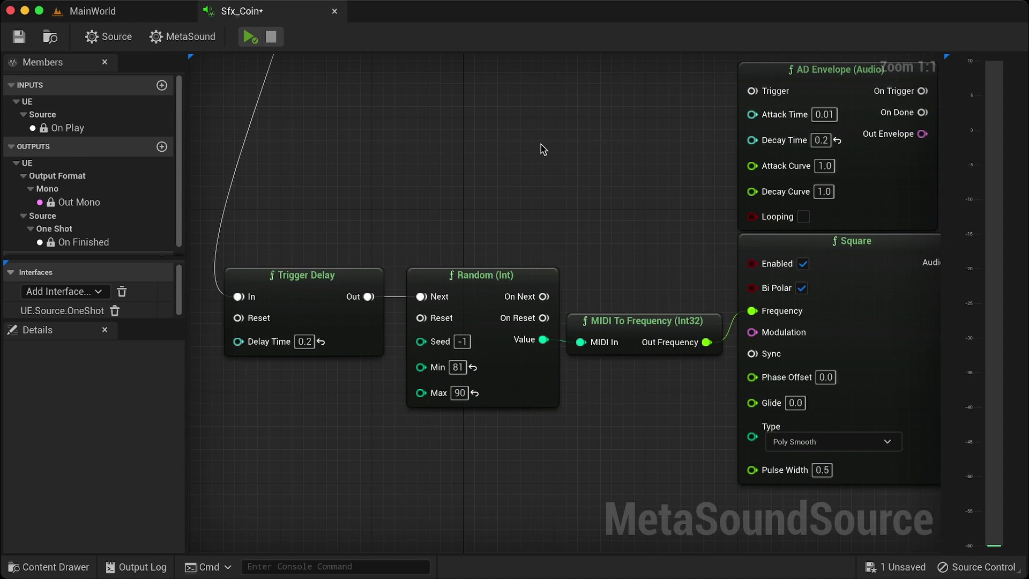
{"action": "right_click_drag", "start_coordinate": [543, 149], "coordinate": [524, 287]}
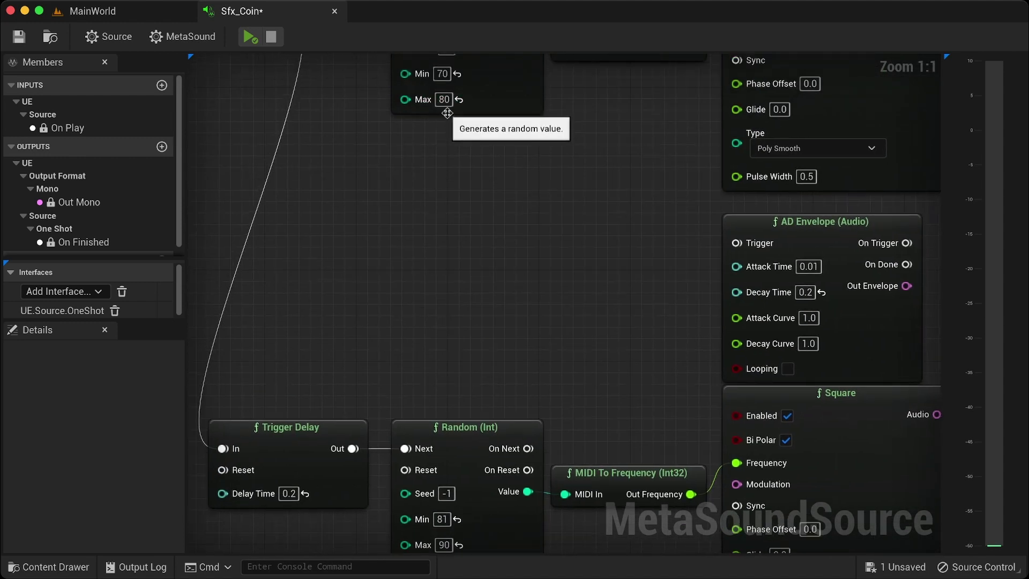
{"action": "right_click_drag", "start_coordinate": [467, 254], "coordinate": [472, 173]}
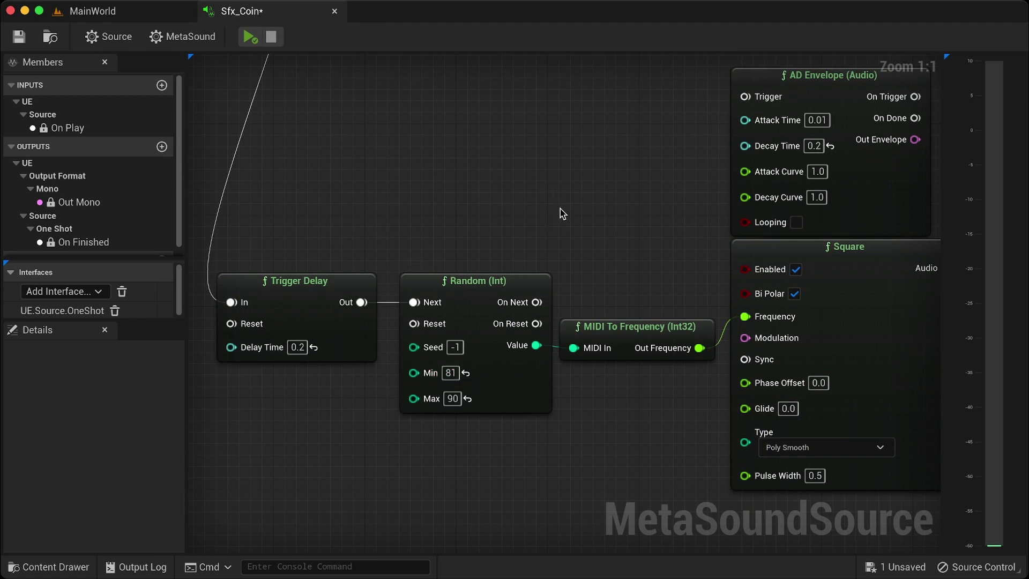
- Trigger the second AD Envelope from the delayed chain
{"action": "key", "text": "Home"}
{"action": "left_click_drag", "start_coordinate": [390, 397], "coordinate": [767, 186]}
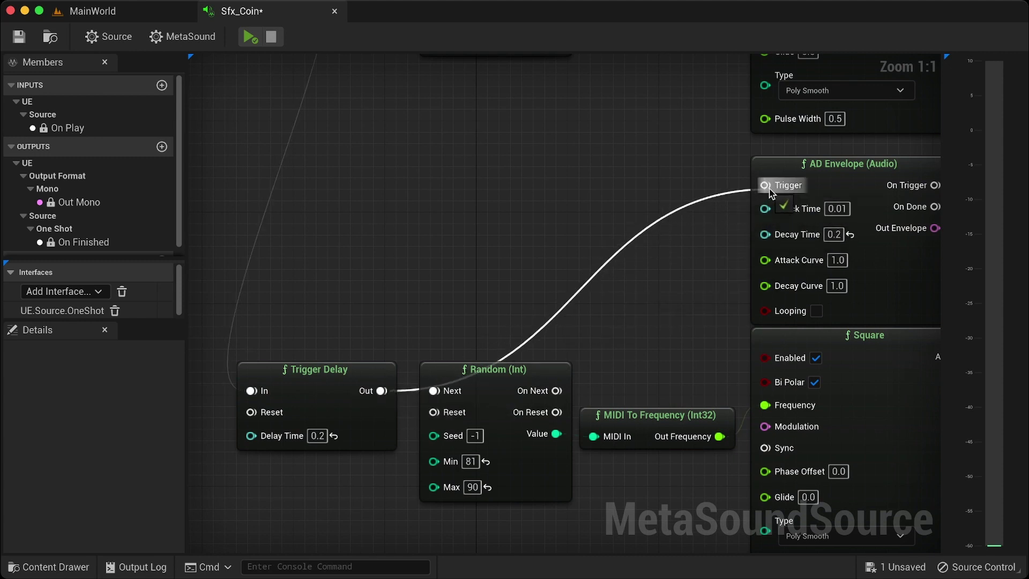
{"action": "right_click_drag", "start_coordinate": [681, 179], "coordinate": [426, 192]}
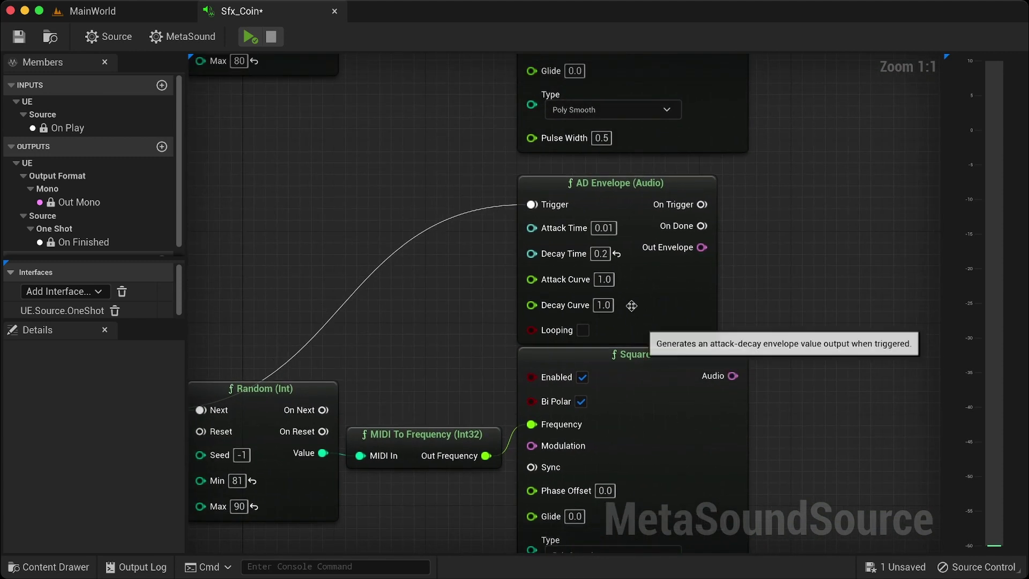
{"action": "right_click_drag", "start_coordinate": [823, 384], "coordinate": [690, 376]}
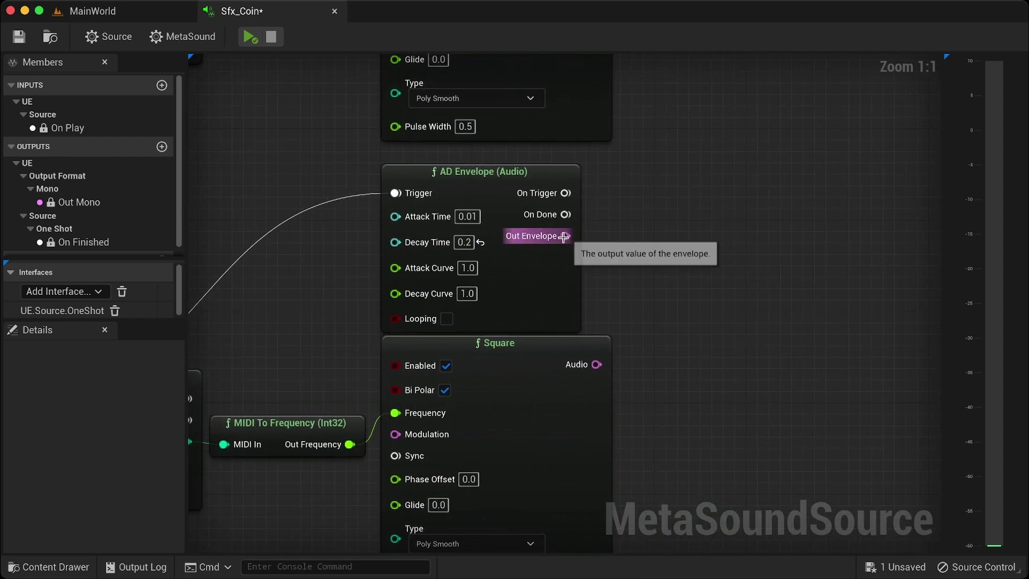
- Multiply the second envelope's output by the second Square's Audio in a new Multiply node
{"action": "left_click_drag", "start_coordinate": [565, 236], "coordinate": [707, 289]}
{"action": "type", "text": "multi"}
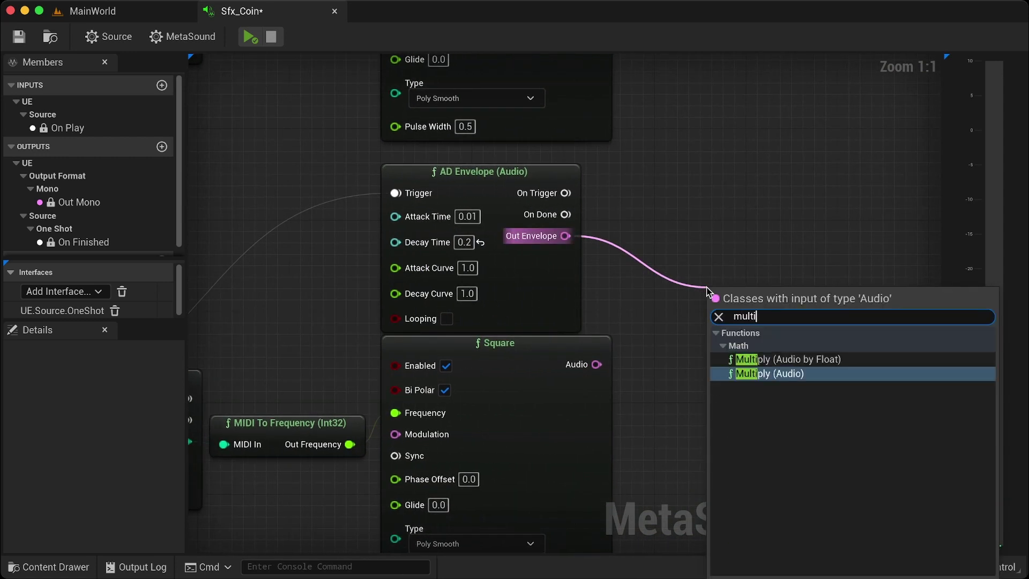
{"action": "key", "text": "Return"}
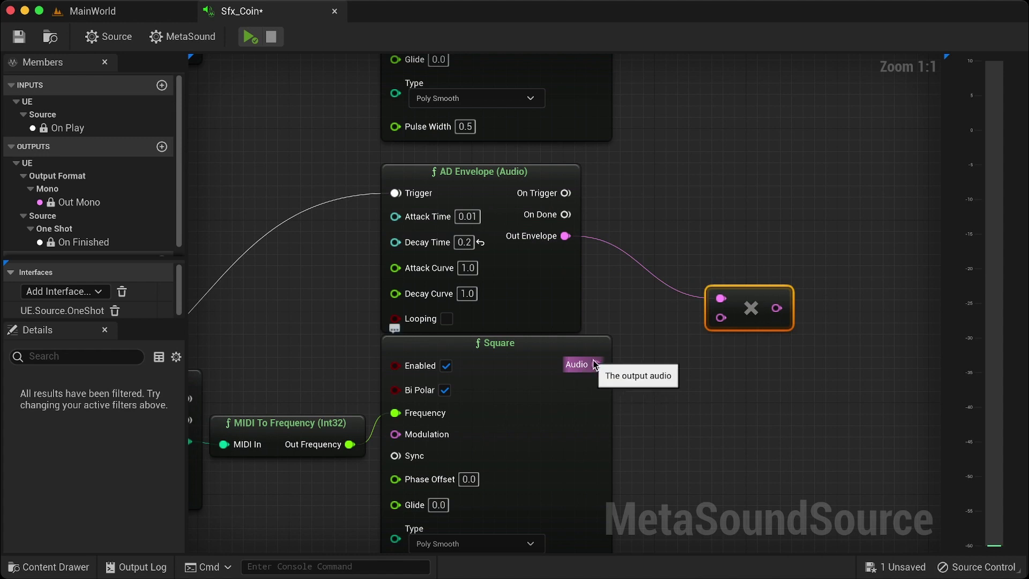
{"action": "left_click_drag", "start_coordinate": [597, 364], "coordinate": [692, 292]}
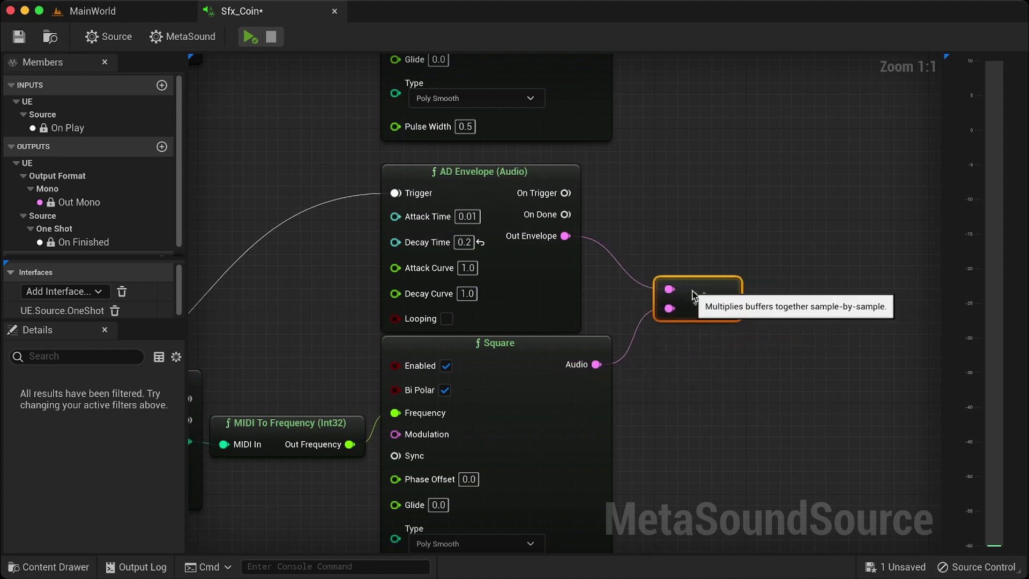
{"action": "right_click_drag", "start_coordinate": [719, 177], "coordinate": [625, 471]}
- Move On Finished from the upper envelope to the lower envelope's On Done
{"action": "right_click_drag", "start_coordinate": [685, 316], "coordinate": [672, 437]}
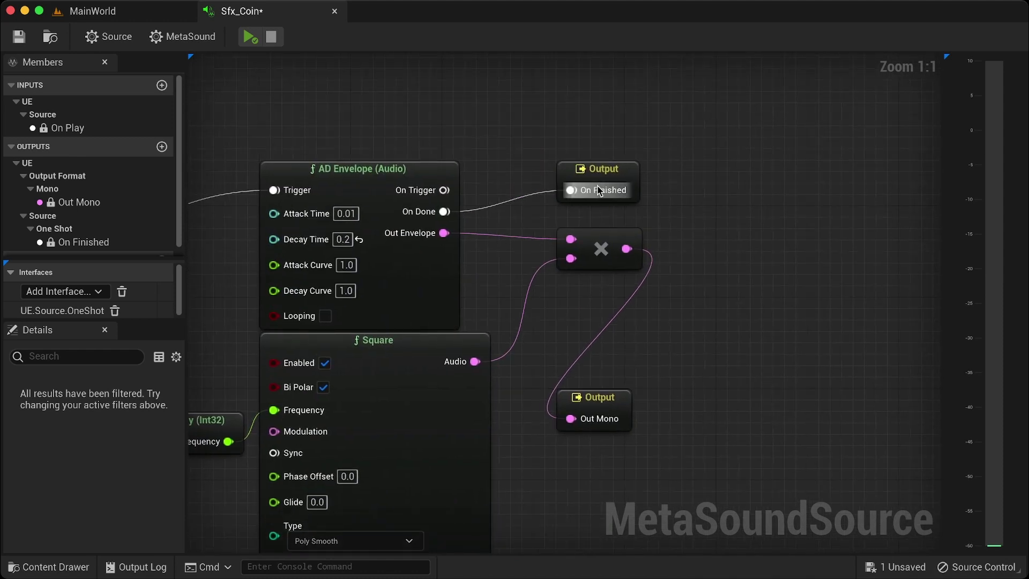
{"action": "right_click", "coordinate": [570, 191]}
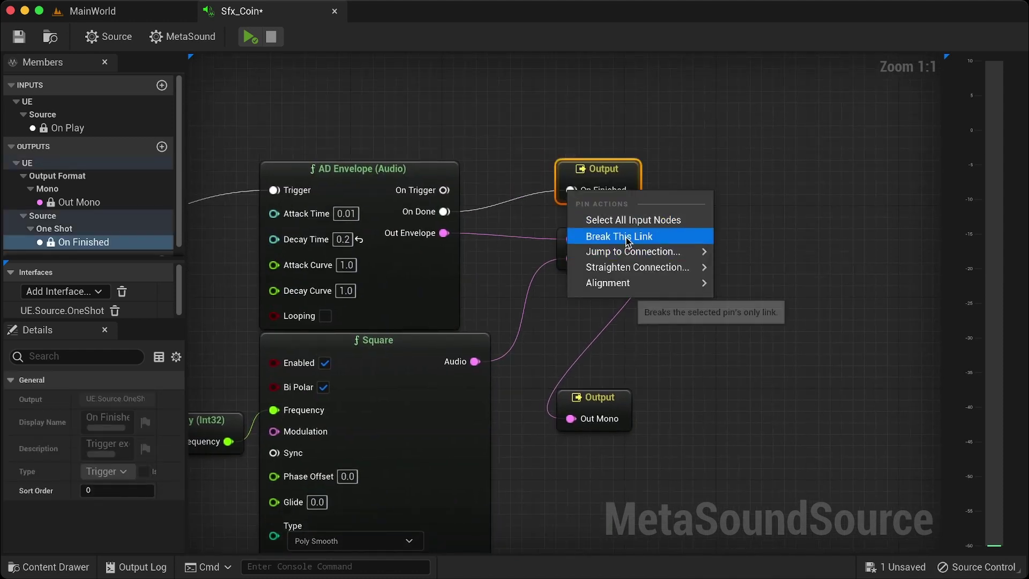
{"action": "left_click", "coordinate": [595, 232]}
{"action": "left_click_drag", "start_coordinate": [601, 187], "coordinate": [687, 442]}
{"action": "right_click_drag", "start_coordinate": [753, 368], "coordinate": [767, 48]}
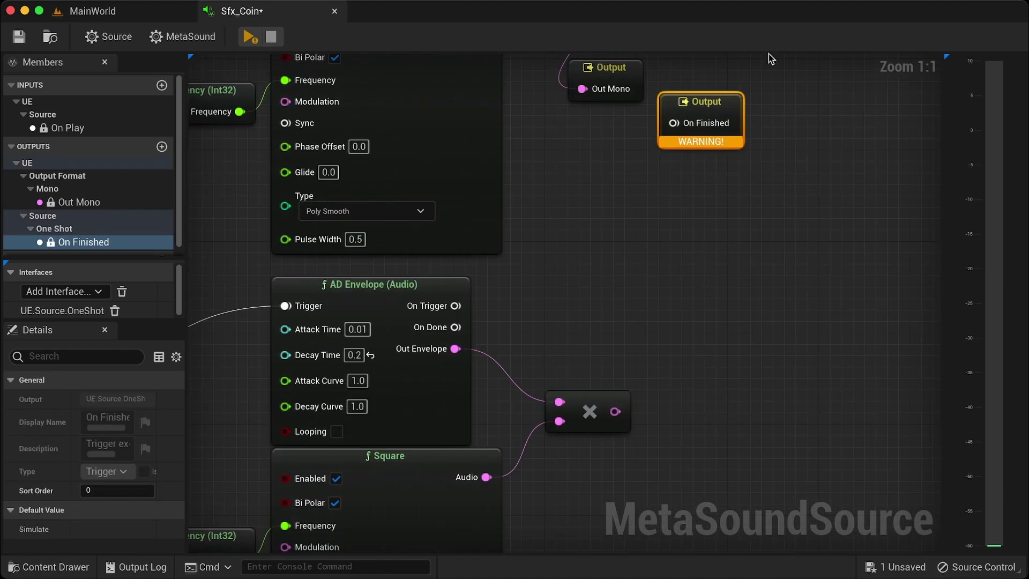
{"action": "left_click_drag", "start_coordinate": [681, 120], "coordinate": [540, 315]}
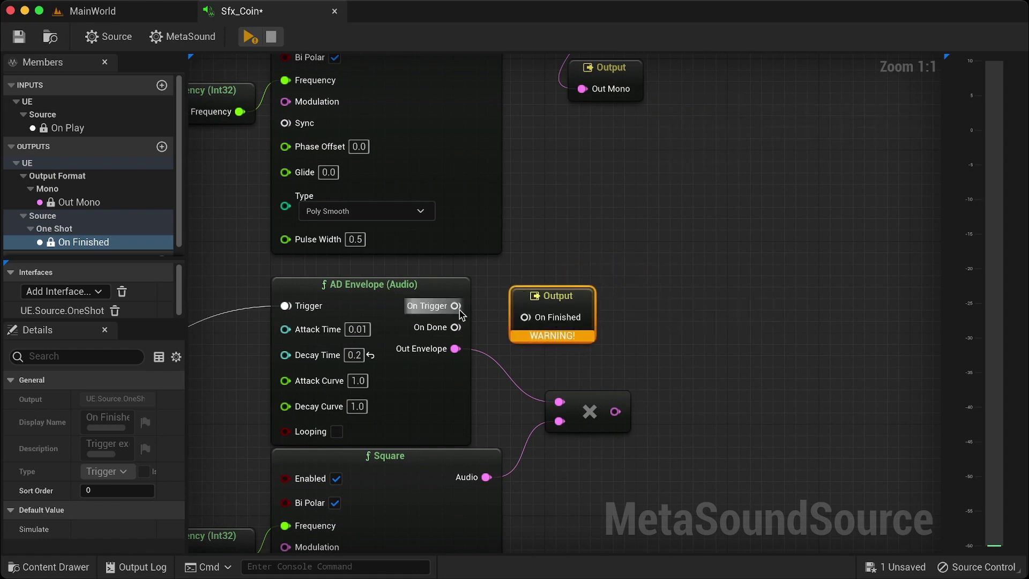
{"action": "left_click_drag", "start_coordinate": [456, 327], "coordinate": [527, 320]}
{"action": "right_click_drag", "start_coordinate": [695, 216], "coordinate": [588, 264]}
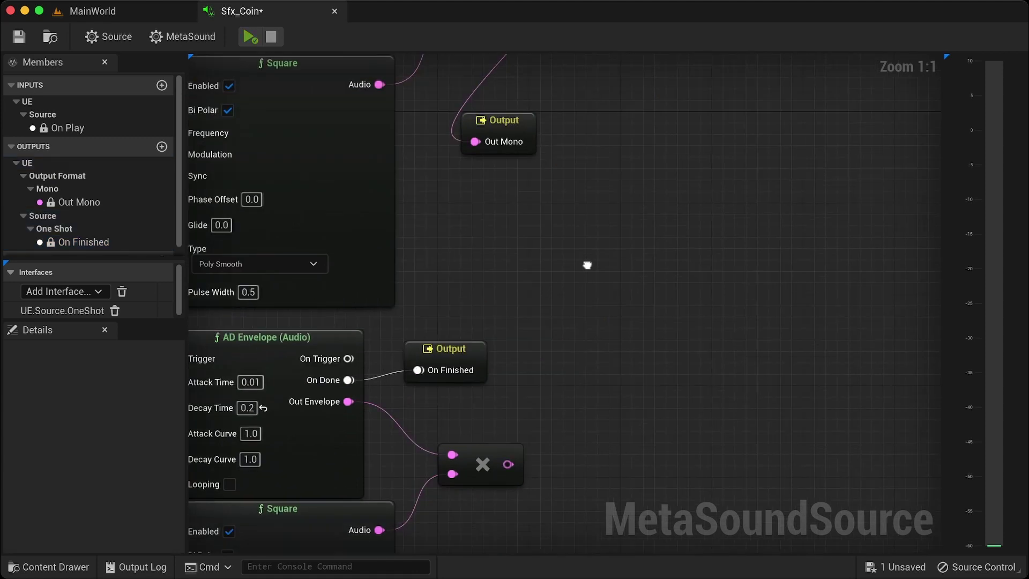
- Mix both Multiply outputs through a Mono Mixer (2) into Out Mono
{"action": "left_click", "coordinate": [437, 246]}
{"action": "right_click_drag", "start_coordinate": [652, 179], "coordinate": [609, 137]}
{"action": "right_click", "coordinate": [499, 111]}
{"action": "left_click", "coordinate": [536, 154]}
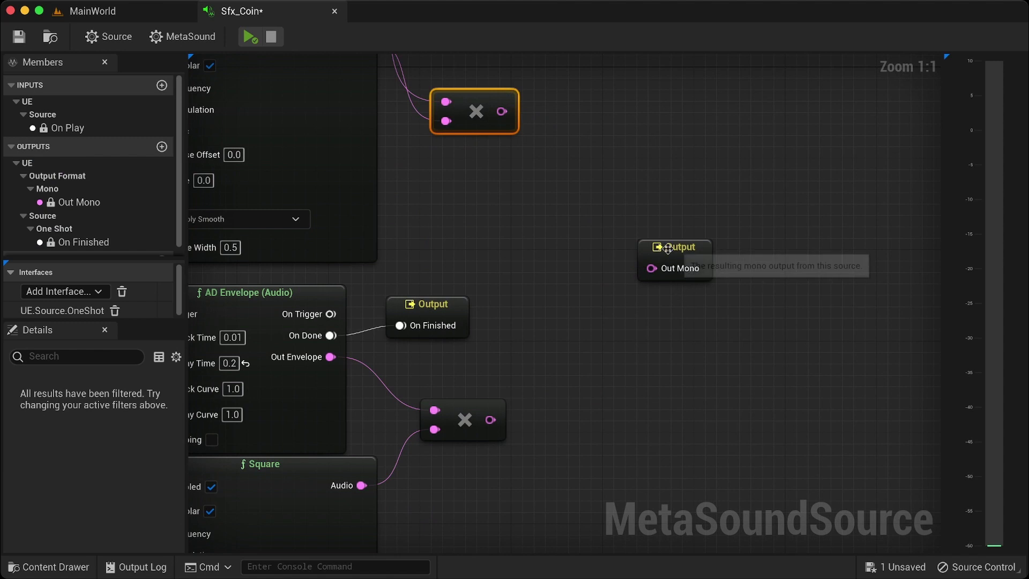
{"action": "left_click_drag", "start_coordinate": [679, 267], "coordinate": [781, 279]}
{"action": "left_click_drag", "start_coordinate": [501, 112], "coordinate": [586, 229]}
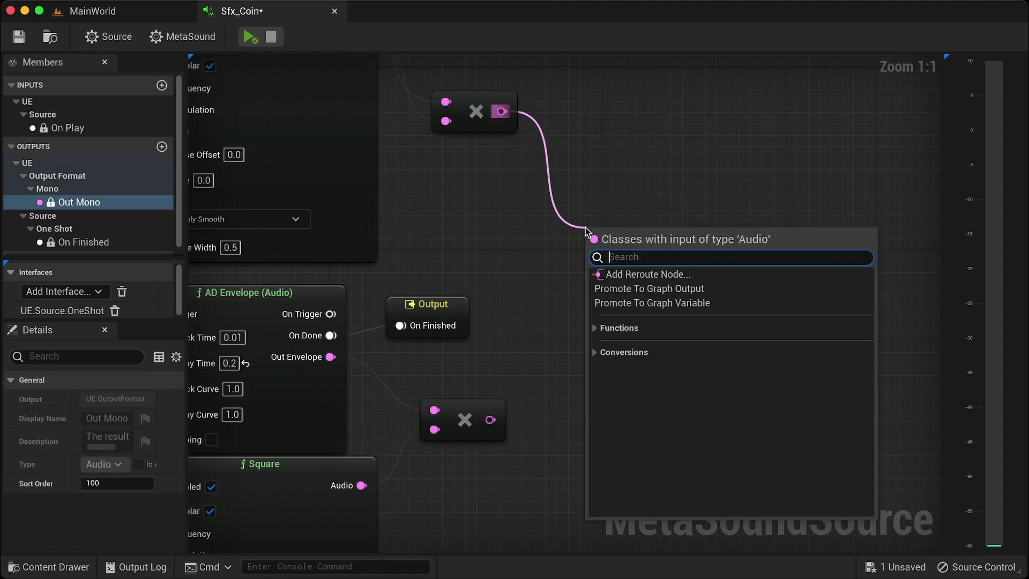
{"action": "type", "text": "mixer"}
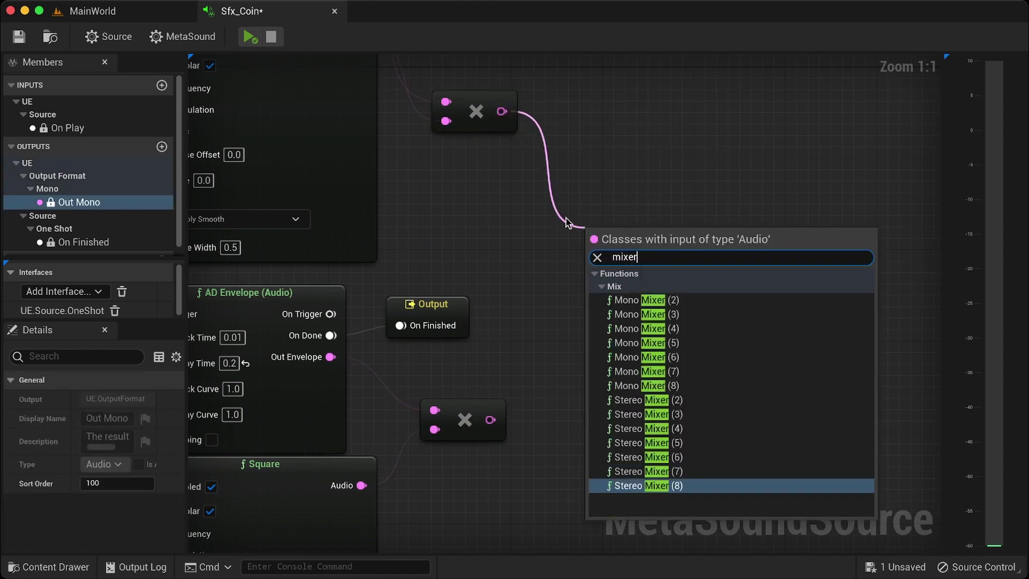
{"action": "left_click", "coordinate": [659, 300]}
{"action": "left_click_drag", "start_coordinate": [491, 420], "coordinate": [599, 305]}
{"action": "left_click_drag", "start_coordinate": [667, 256], "coordinate": [605, 244]}
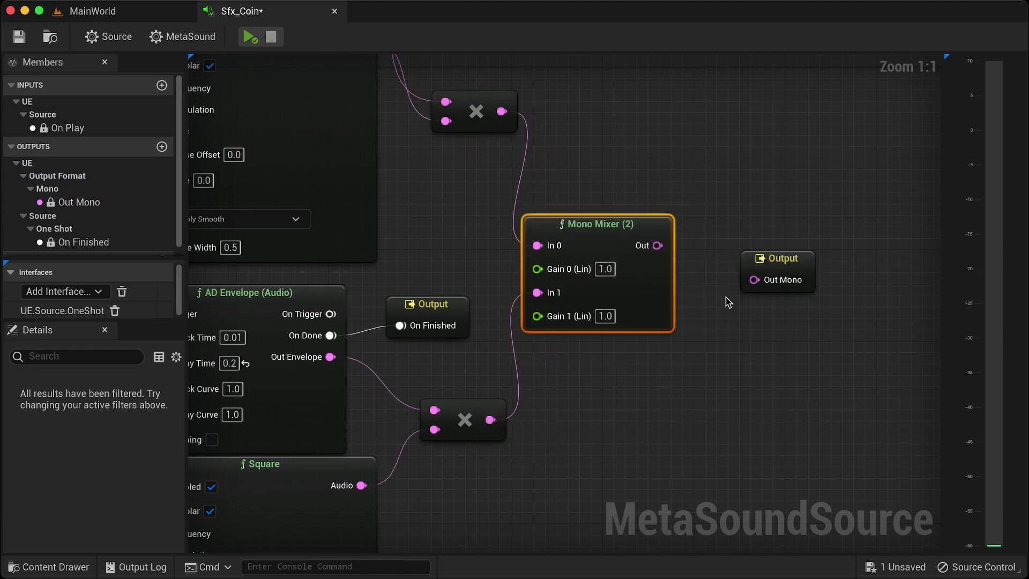
{"action": "left_click_drag", "start_coordinate": [754, 279], "coordinate": [658, 245]}
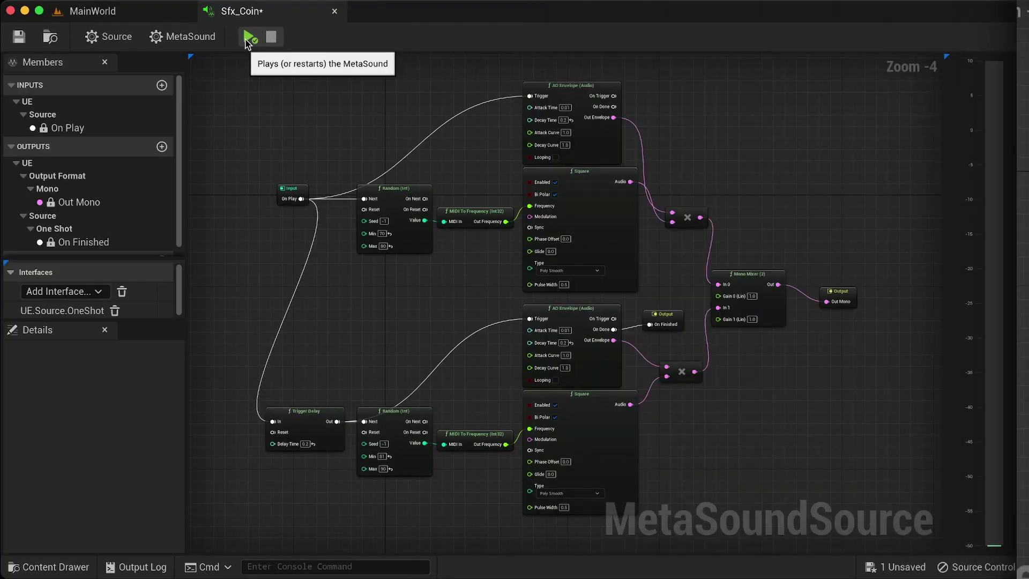
- Play the MetaSound several times to audition the current coin mix
{"action": "left_click", "coordinate": [248, 38]}
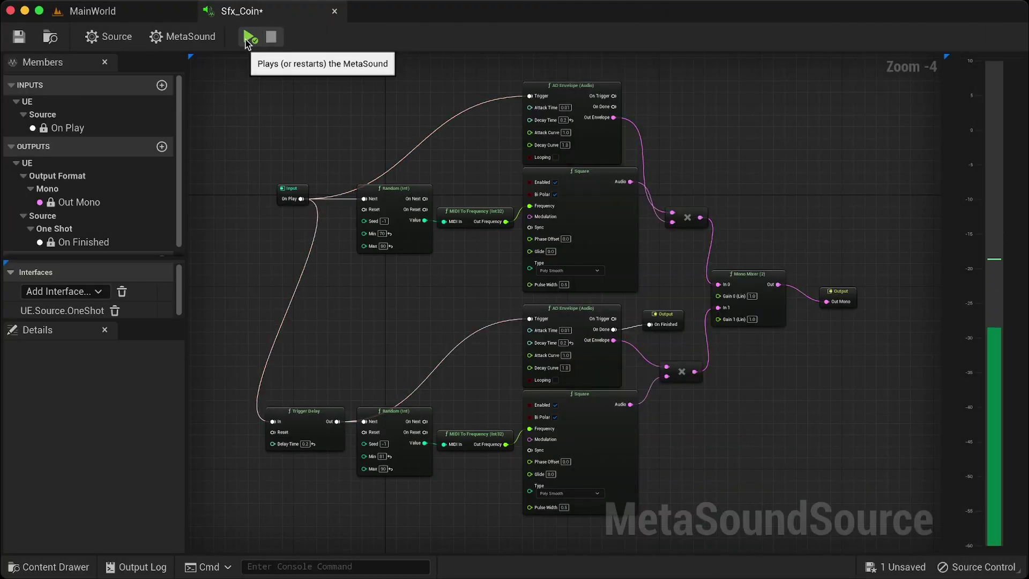
{"action": "left_click", "coordinate": [249, 38]}
{"action": "left_click", "coordinate": [248, 38]}
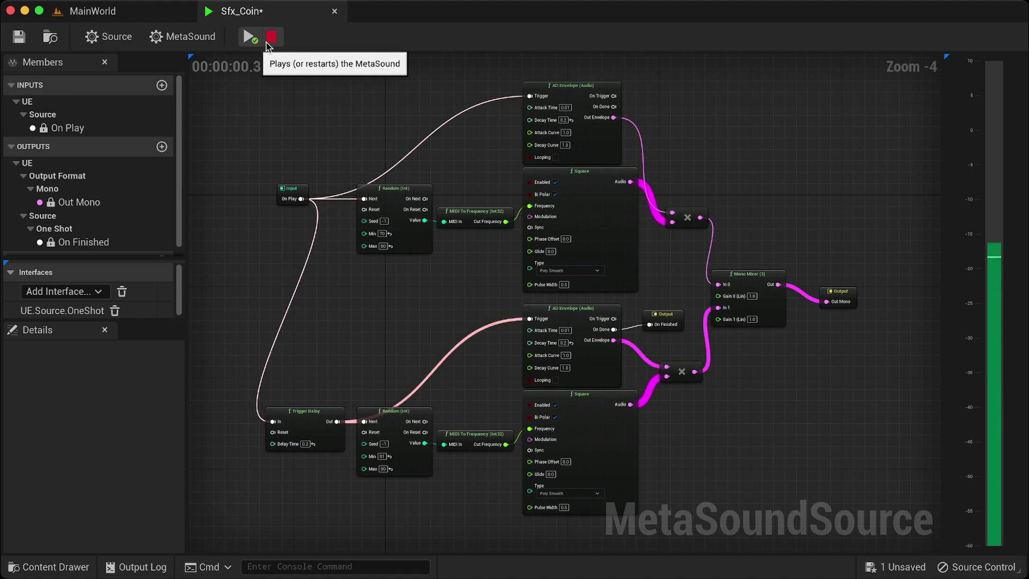
- Set the Decay Time of both AD Envelopes to 0.15
{"action": "scroll", "coordinate": [518, 179], "scroll_direction": "up", "scroll_amount": 4}
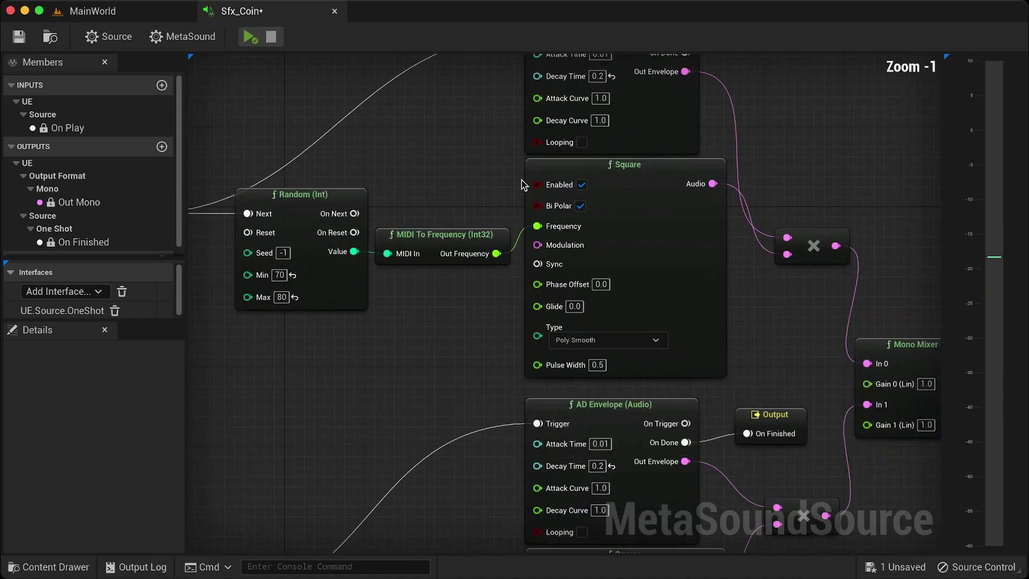
{"action": "right_click_drag", "start_coordinate": [510, 179], "coordinate": [430, 246]}
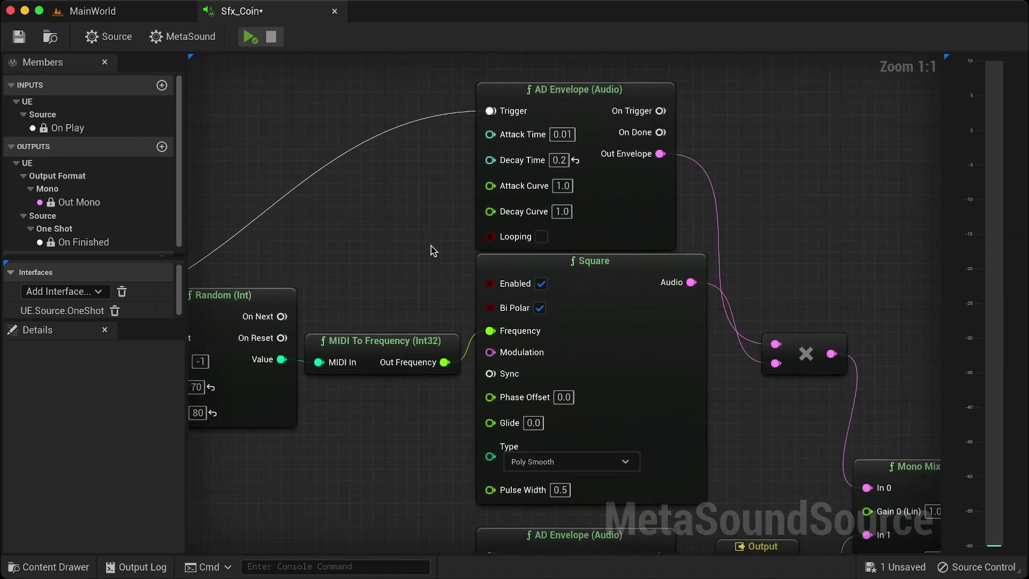
{"action": "left_click", "coordinate": [559, 160]}
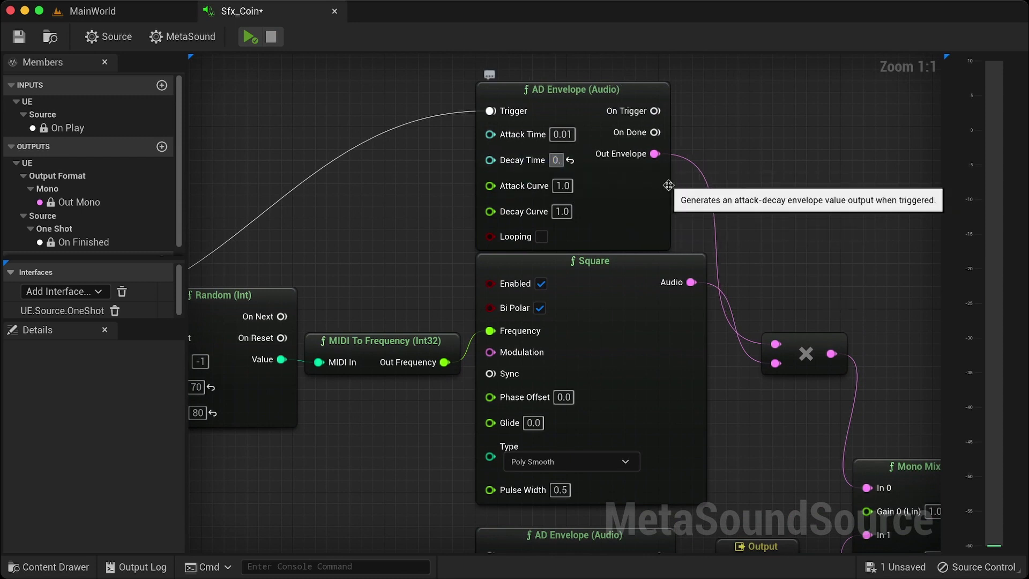
{"action": "type", "text": "0.15"}
{"action": "right_click_drag", "start_coordinate": [762, 476], "coordinate": [731, 107]}
{"action": "left_click", "coordinate": [536, 241]}
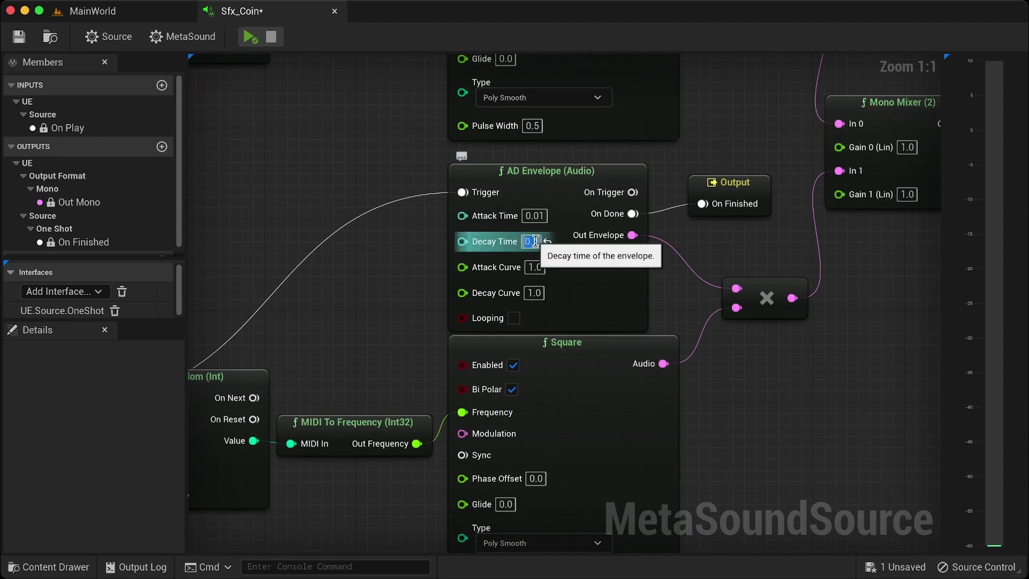
{"action": "type", "text": "0.15"}
{"action": "key", "text": "Return"}
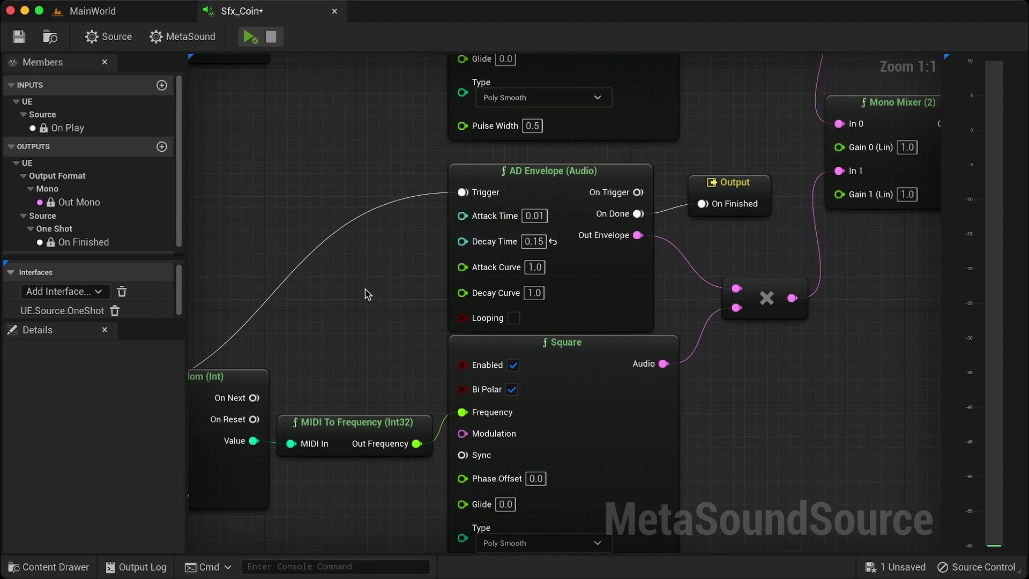
- Set the Trigger Delay's Delay Time to 0.15
{"action": "right_click_drag", "start_coordinate": [325, 317], "coordinate": [786, 267]}
{"action": "left_click", "coordinate": [474, 396]}
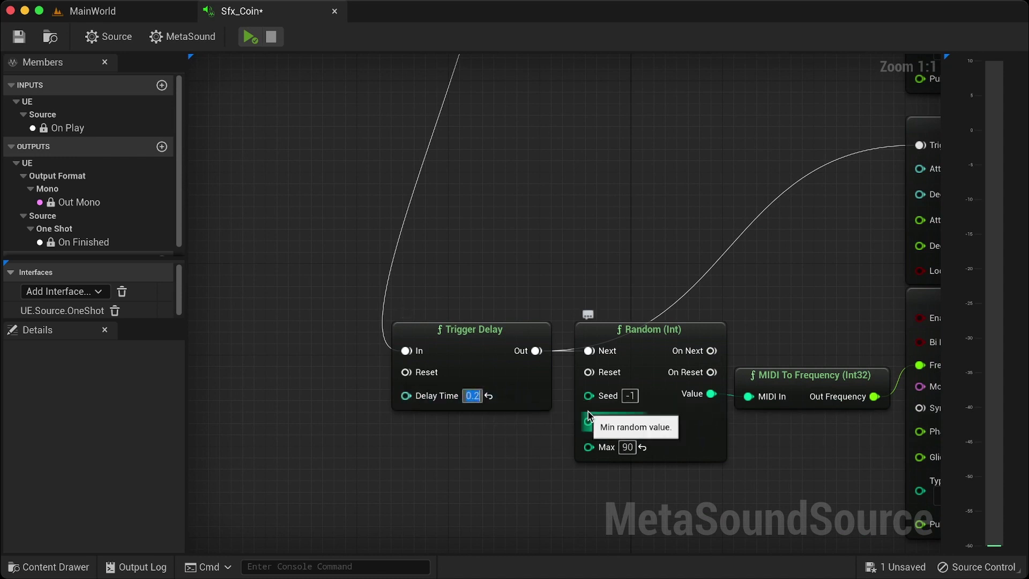
{"action": "type", "text": "0.15"}
{"action": "key", "text": "Return"}
- Fit the graph in view and replay the coin sound with the shorter timings
{"action": "key", "text": "Home"}
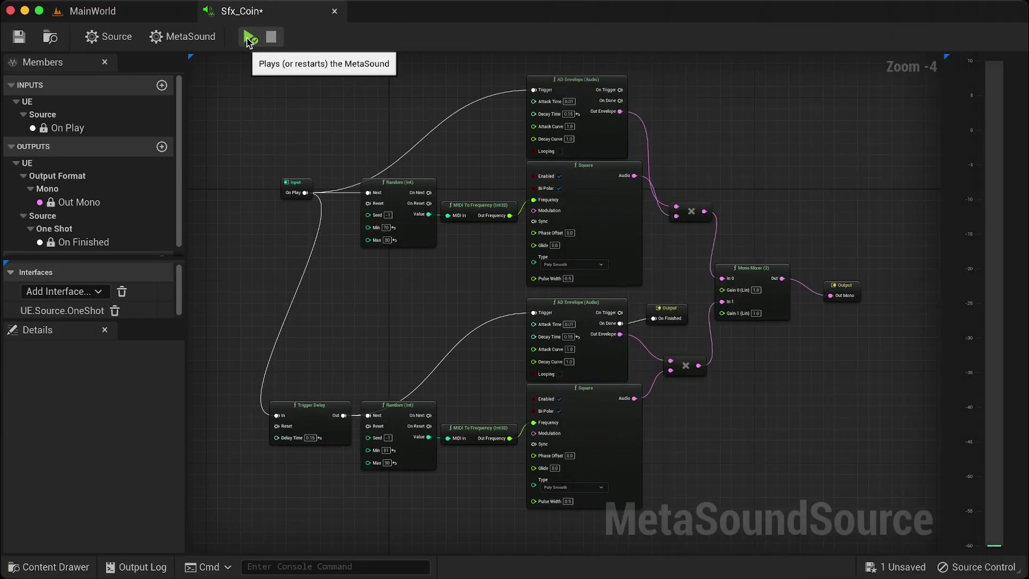
{"action": "left_click", "coordinate": [248, 37]}
{"action": "left_click", "coordinate": [248, 37]}
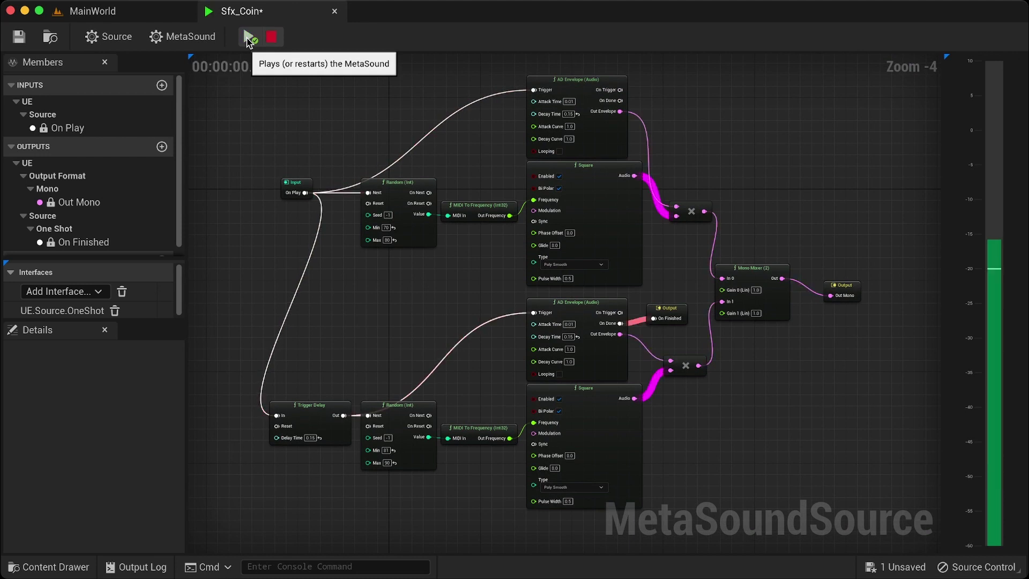
{"action": "right_click_drag", "start_coordinate": [679, 298], "coordinate": [646, 261]}
{"action": "scroll", "coordinate": [678, 278], "scroll_direction": "up", "scroll_amount": 4}
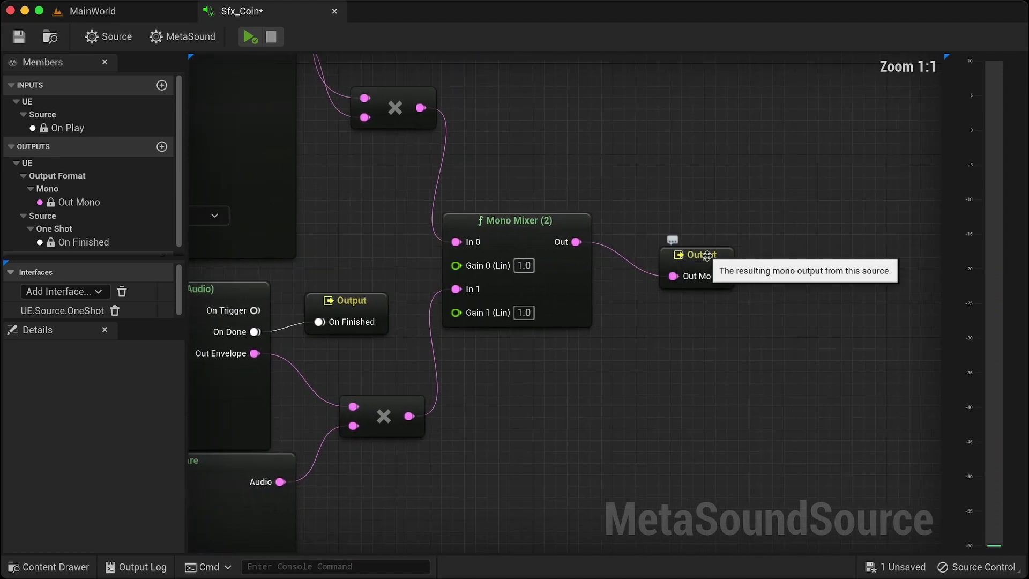
- Insert a Bitcrusher fed by the Mono Mixer and wire its Audio into Out Mono
{"action": "left_click_drag", "start_coordinate": [710, 257], "coordinate": [880, 232]}
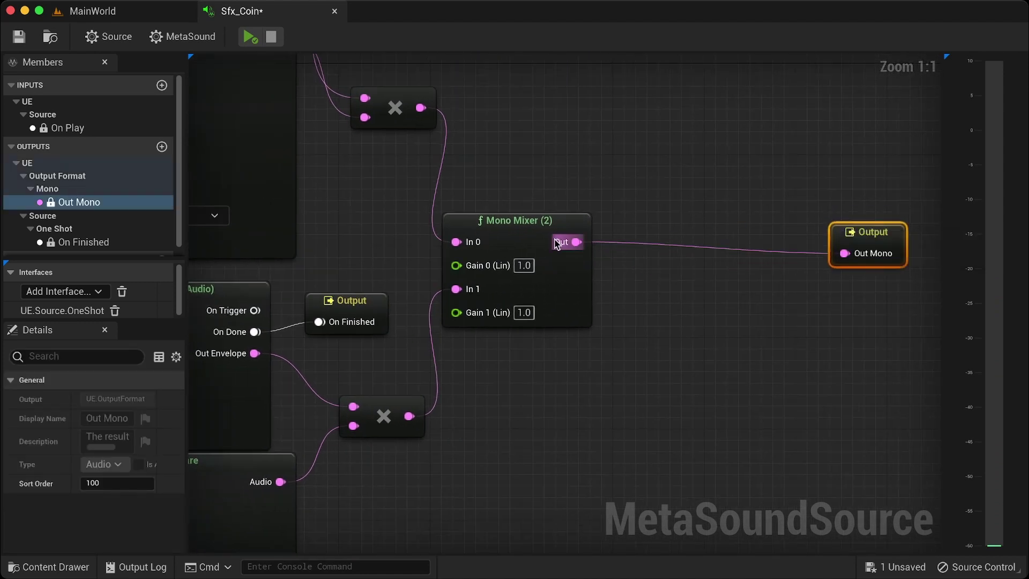
{"action": "left_click_drag", "start_coordinate": [563, 242], "coordinate": [647, 213]}
{"action": "type", "text": "bit"}
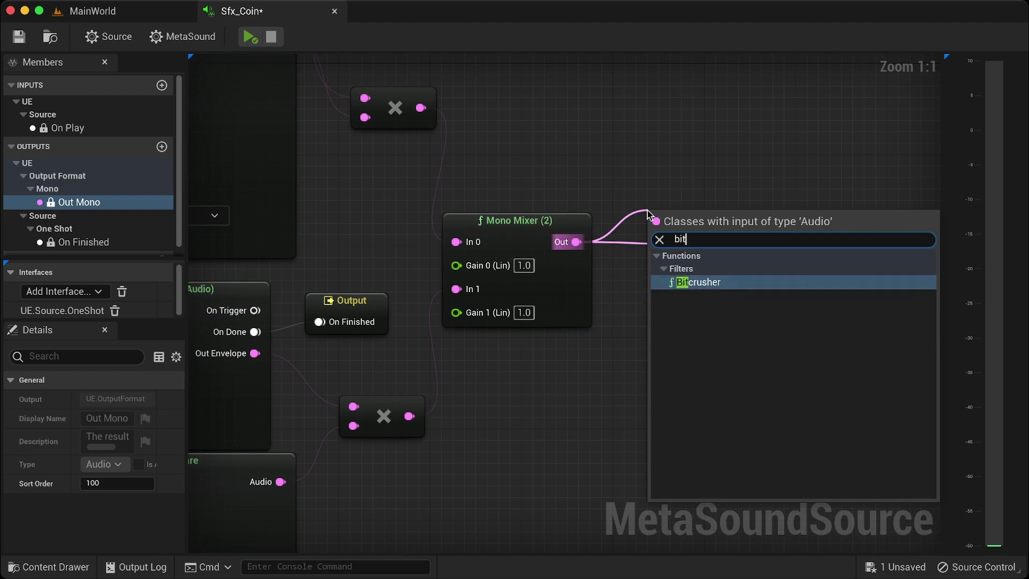
{"action": "type", "text": "c"}
{"action": "key", "text": "Return"}
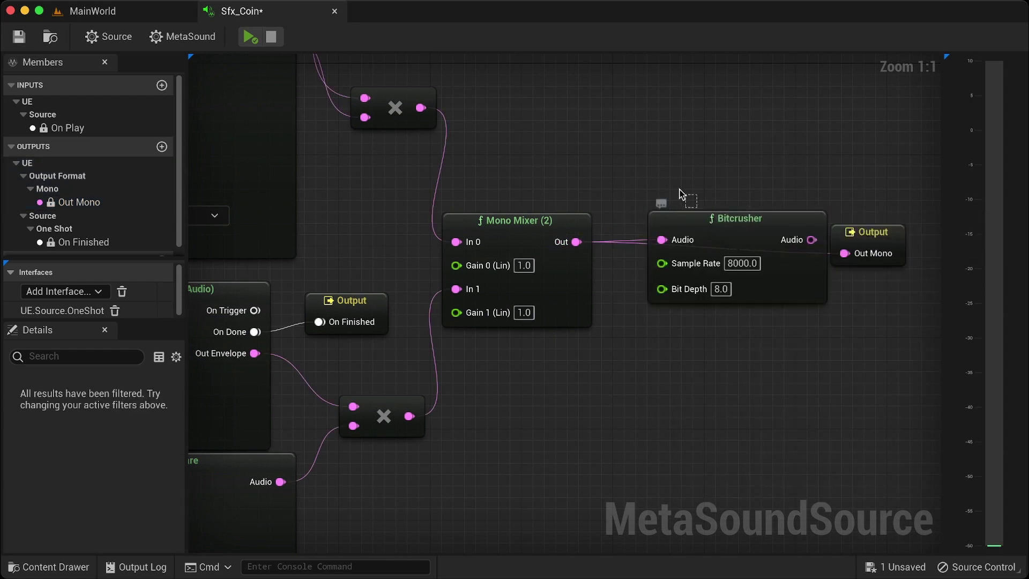
{"action": "left_click_drag", "start_coordinate": [744, 241], "coordinate": [676, 186]}
{"action": "left_click_drag", "start_coordinate": [744, 186], "coordinate": [844, 253]}
{"action": "left_click_drag", "start_coordinate": [665, 171], "coordinate": [698, 228]}
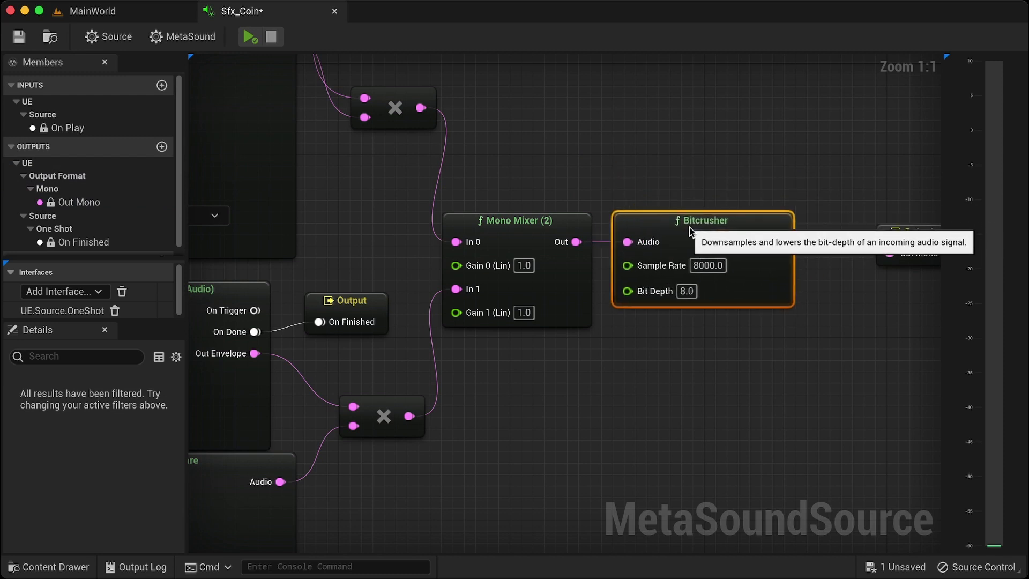
{"action": "left_click", "coordinate": [855, 228]}
{"action": "left_click_drag", "start_coordinate": [856, 227], "coordinate": [840, 231]}
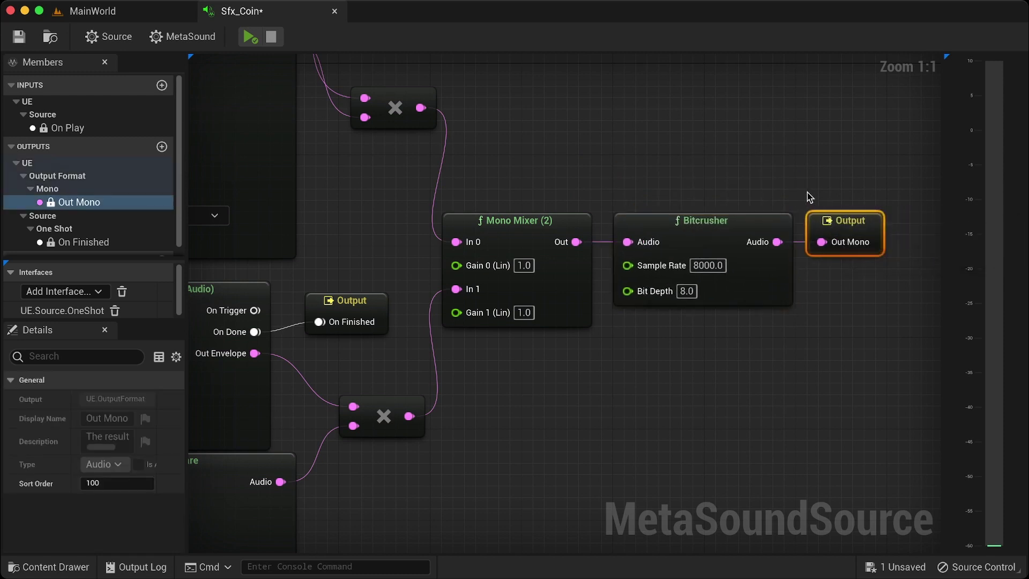
- Set the Bitcrusher Sample Rate to 41000 and preview the bitcrushed coin sound
{"action": "left_click", "coordinate": [707, 265]}
{"action": "type", "text": "41000"}
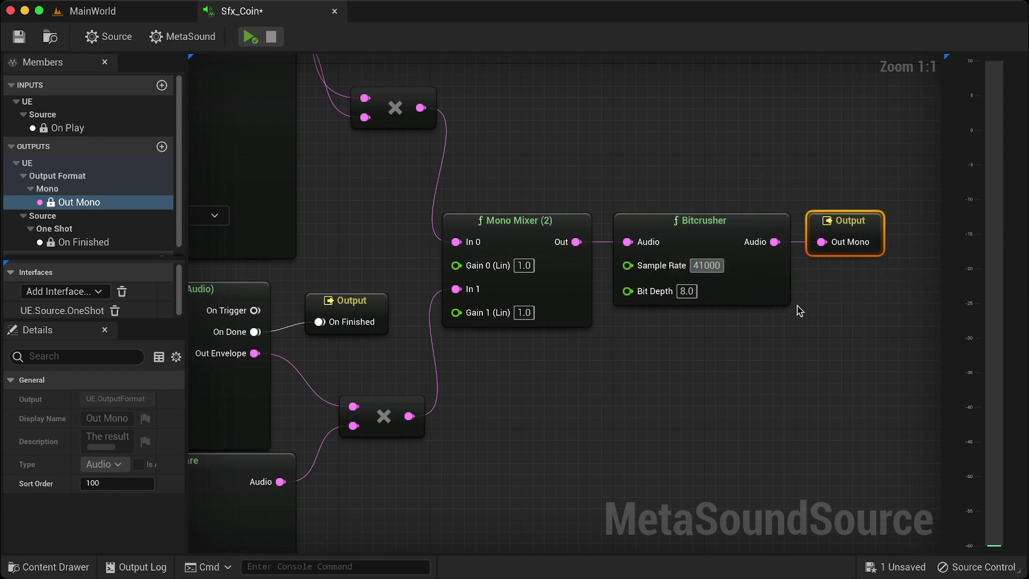
{"action": "key", "text": "Return"}
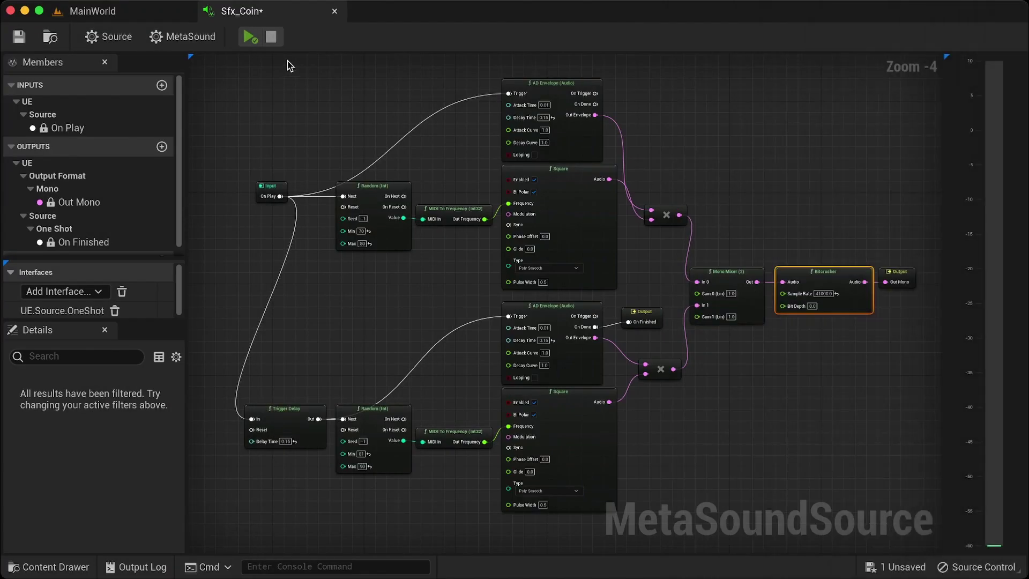
{"action": "left_click", "coordinate": [249, 38]}
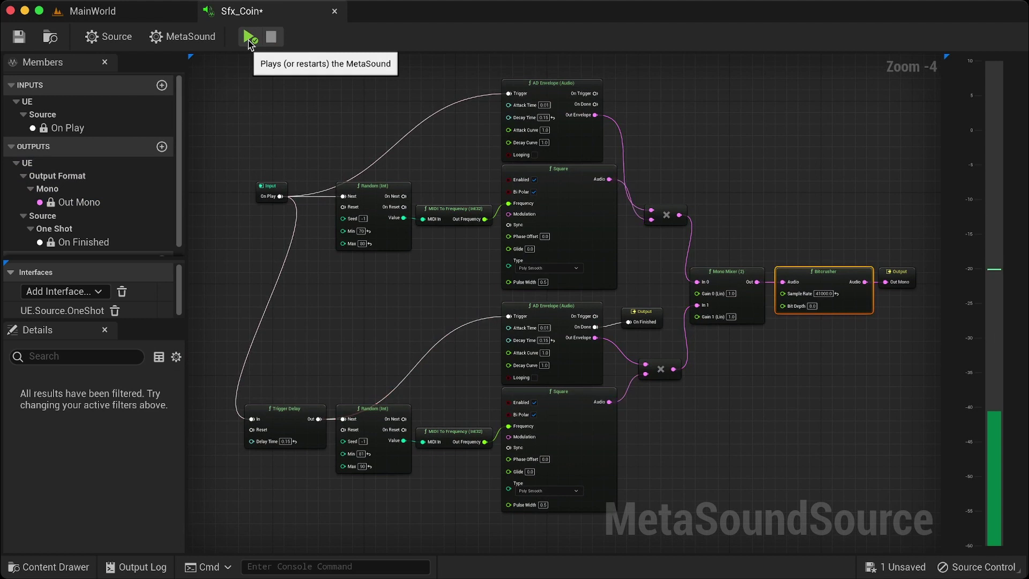